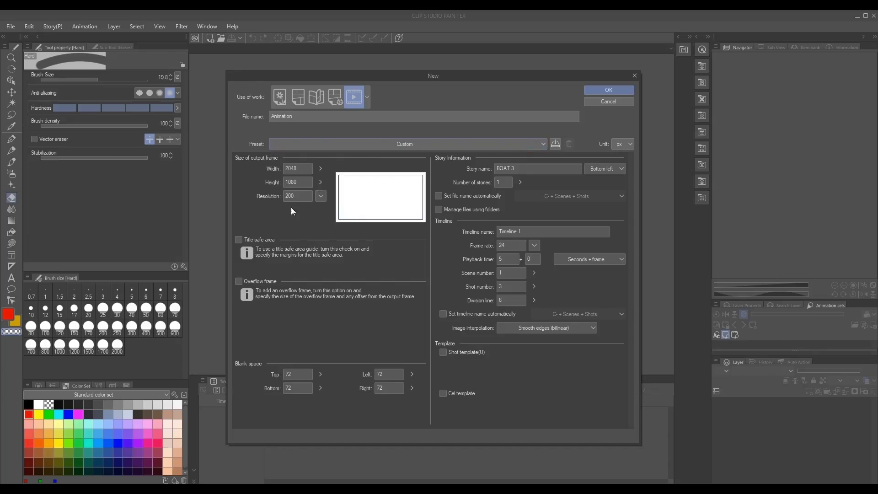
# - Create the 2048×1080, 200 dpi animation document with an overflow frame widened to 1.60
pyautogui.click(239, 282)
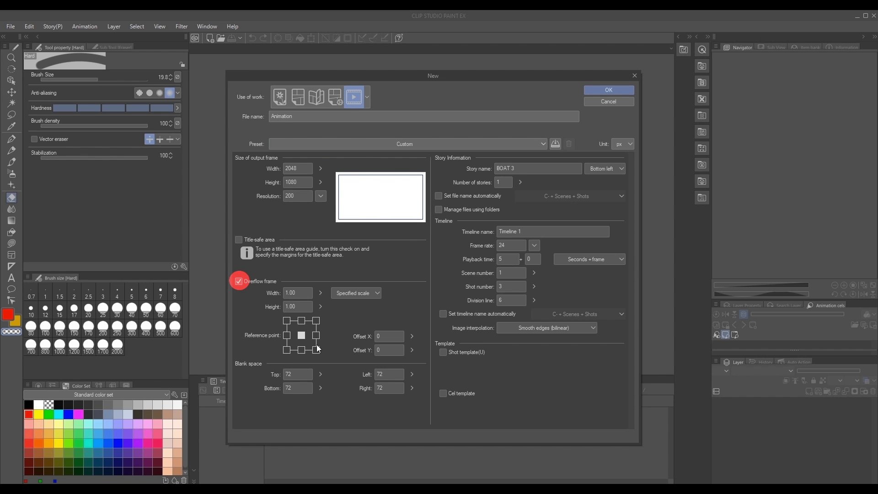
pyautogui.moveTo(320, 293)
pyautogui.mouseDown()
pyautogui.moveTo(320, 305)
pyautogui.moveTo(328, 296)
pyautogui.mouseUp()
pyautogui.click(609, 90)
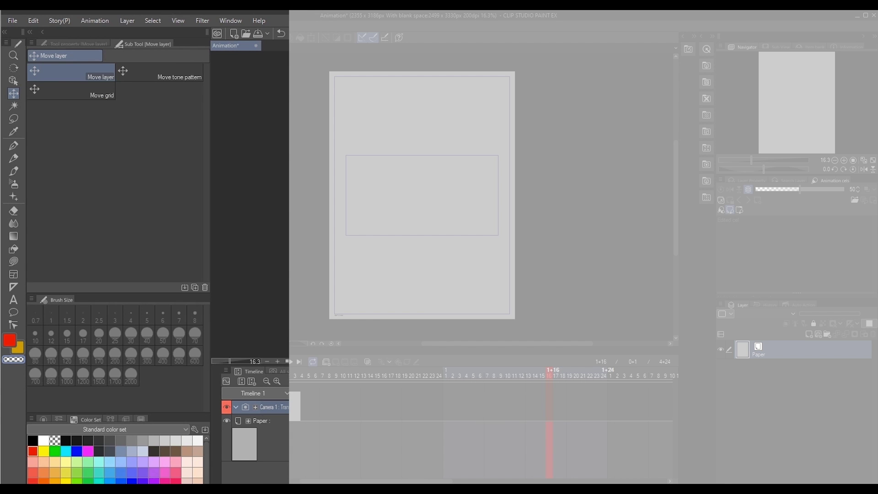
# - Add a 2D camera folder, Camera 1, and give it a red colour label
pyautogui.click(95, 21)
pyautogui.moveTo(123, 34)
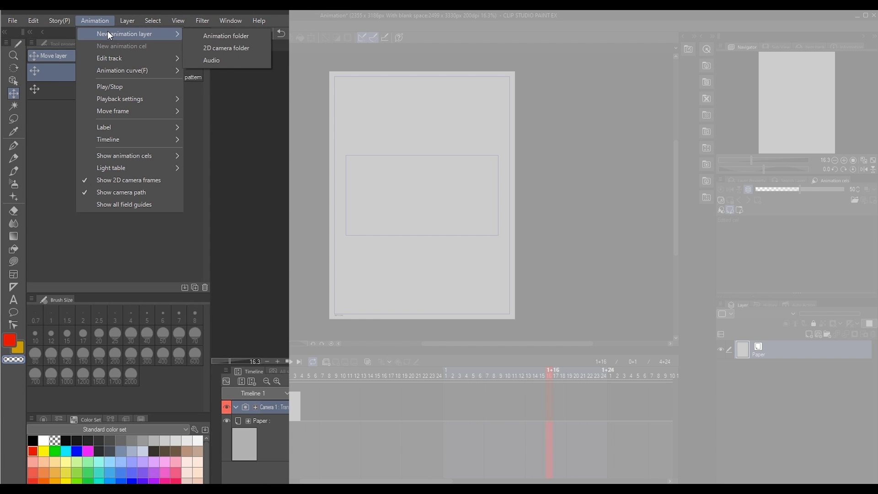
pyautogui.click(226, 48)
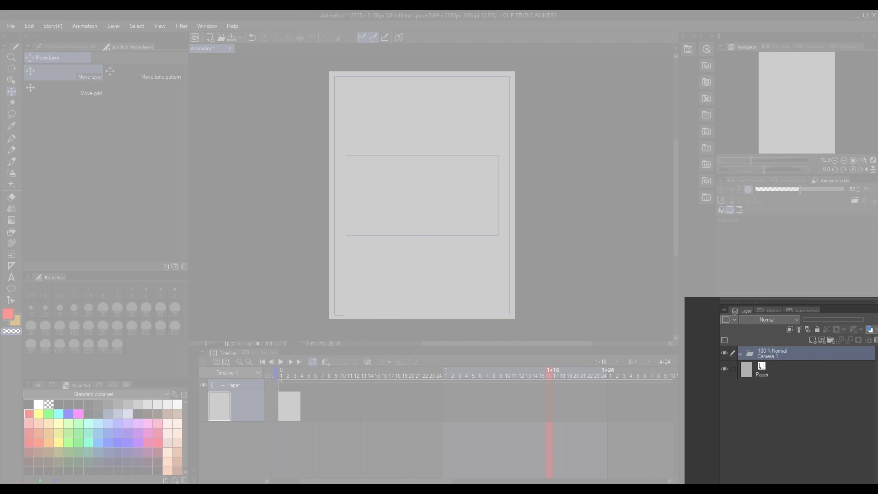
pyautogui.click(735, 319)
pyautogui.click(736, 338)
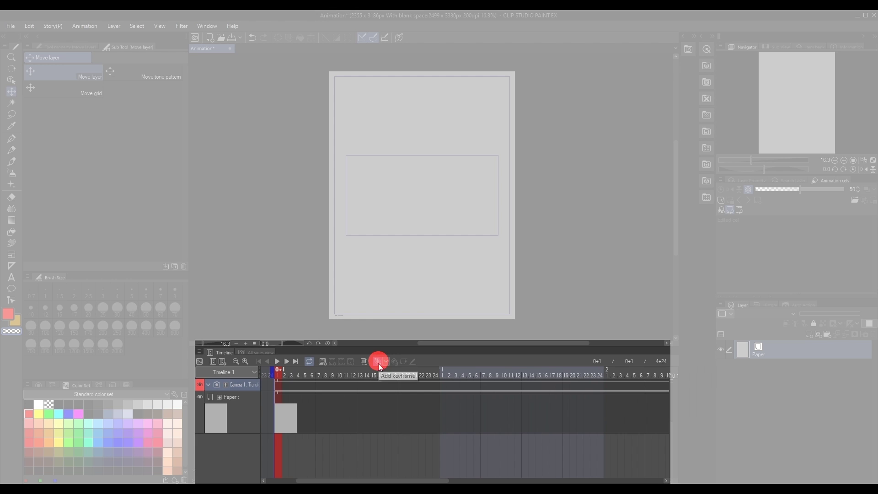
# - Key the camera frame at the paper's top, then lower at frame 1+5, and preview the pan
pyautogui.moveTo(381, 374); pyautogui.dragTo(544, 376)
pyautogui.click(377, 362)
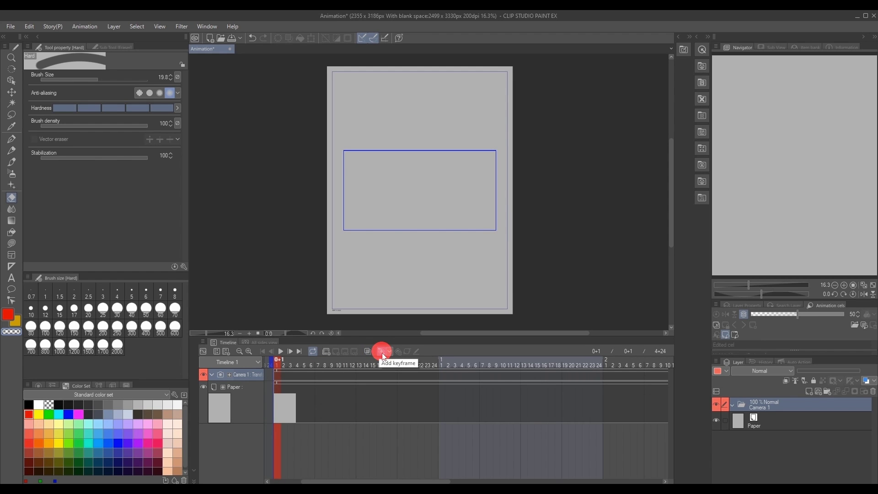
pyautogui.click(381, 352)
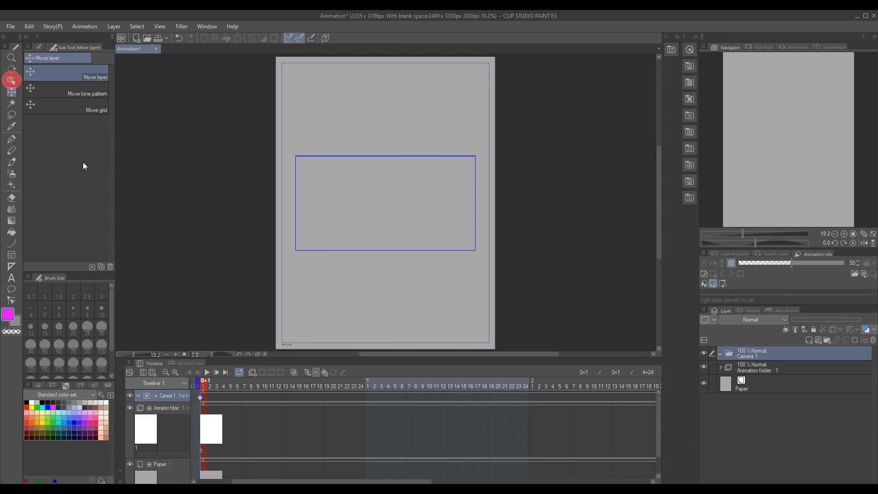
pyautogui.click(12, 81)
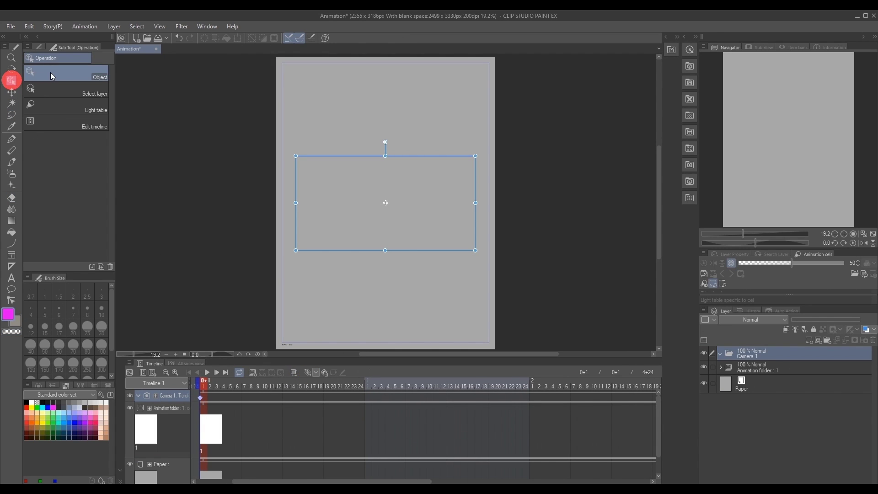
pyautogui.moveTo(381, 161); pyautogui.dragTo(381, 68)
pyautogui.click(223, 390)
pyautogui.click(396, 390)
pyautogui.moveTo(408, 161); pyautogui.dragTo(406, 334)
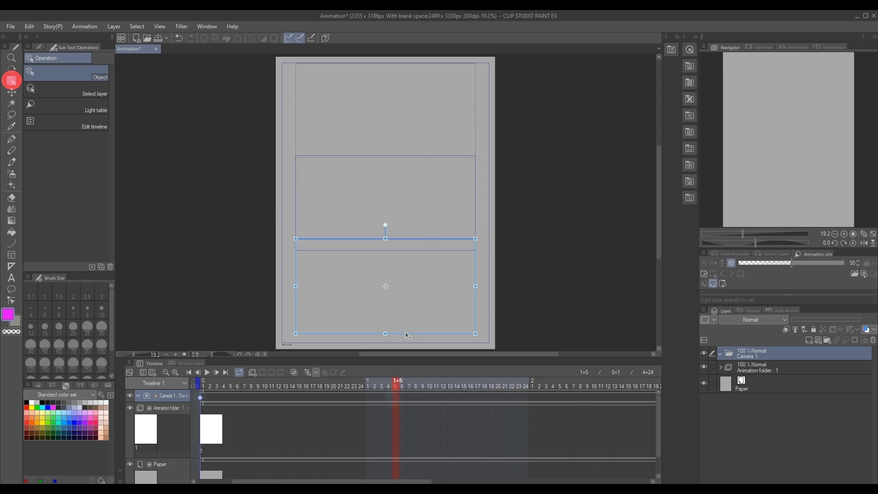
pyautogui.click(407, 423)
pyautogui.moveTo(391, 389)
pyautogui.mouseDown()
pyautogui.moveTo(197, 371)
pyautogui.moveTo(396, 384)
pyautogui.mouseUp()
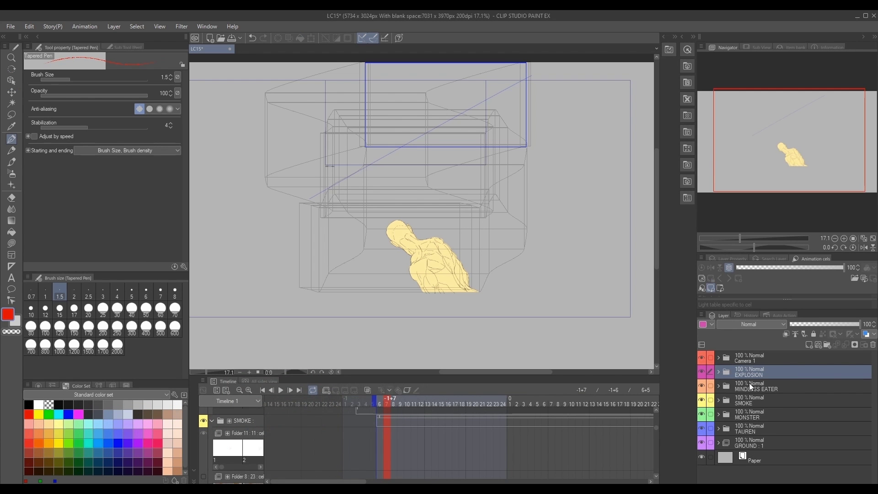
# - Select the Camera 1 layer and scrub the timeline to review the camera pan
pyautogui.click(761, 363)
pyautogui.click(497, 410)
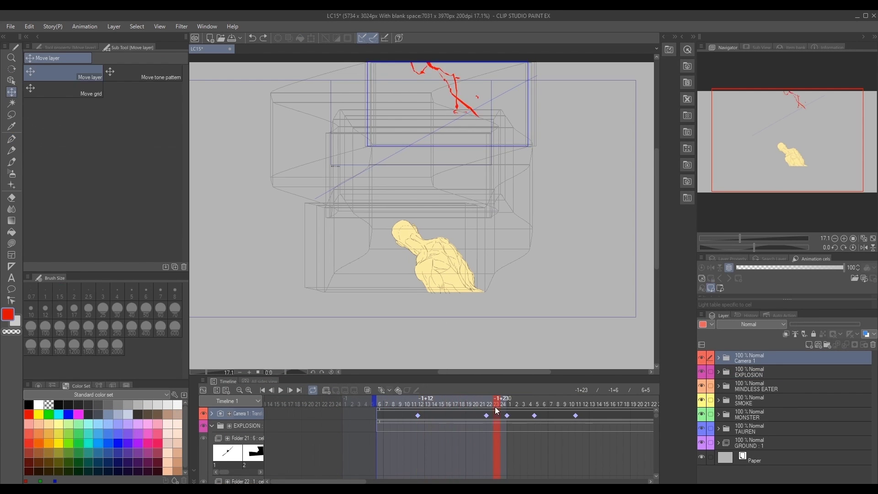
pyautogui.moveTo(495, 408); pyautogui.dragTo(586, 409)
pyautogui.moveTo(341, 481); pyautogui.dragTo(413, 481)
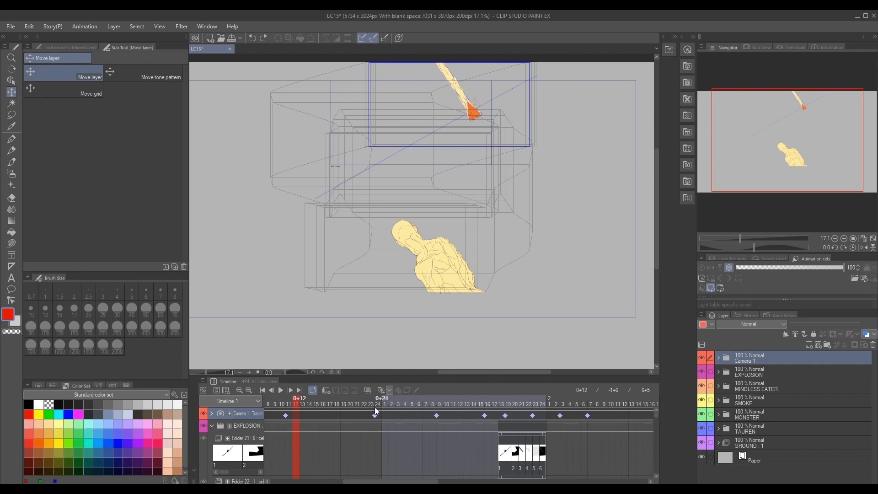
pyautogui.moveTo(374, 406); pyautogui.dragTo(556, 408)
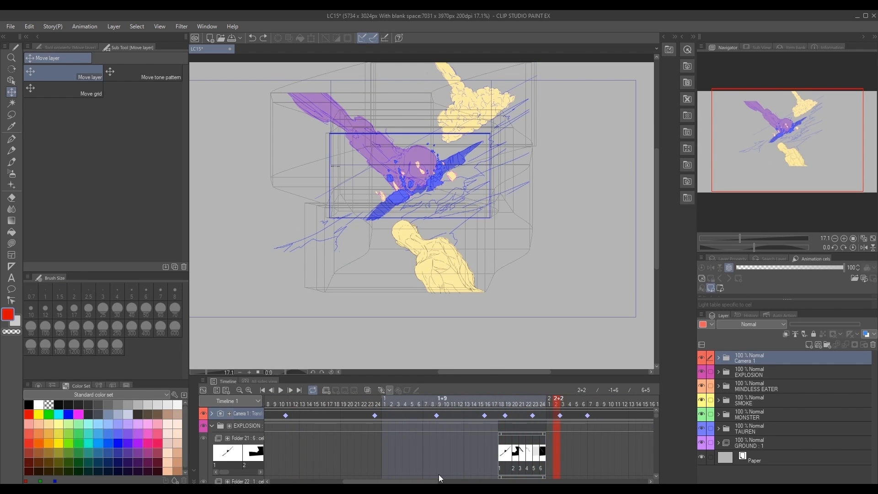
pyautogui.hscroll(5, 411, 422)
pyautogui.moveTo(366, 405); pyautogui.dragTo(595, 403)
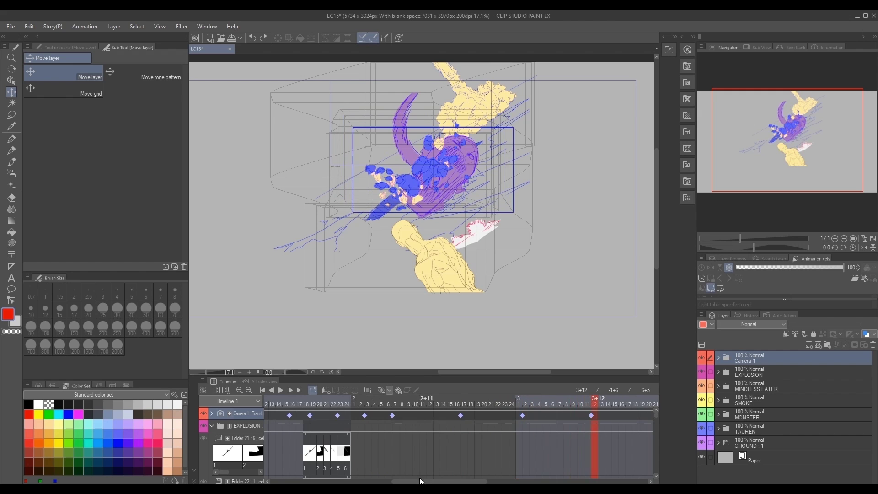
pyautogui.moveTo(418, 481); pyautogui.dragTo(479, 481)
pyautogui.moveTo(355, 404); pyautogui.dragTo(611, 401)
pyautogui.moveTo(468, 481); pyautogui.dragTo(538, 481)
pyautogui.moveTo(339, 404); pyautogui.dragTo(510, 408)
# - Move the EXPLOSION through GROUND layers into Camera 1 and toggle its visibility to check
pyautogui.click(764, 372)
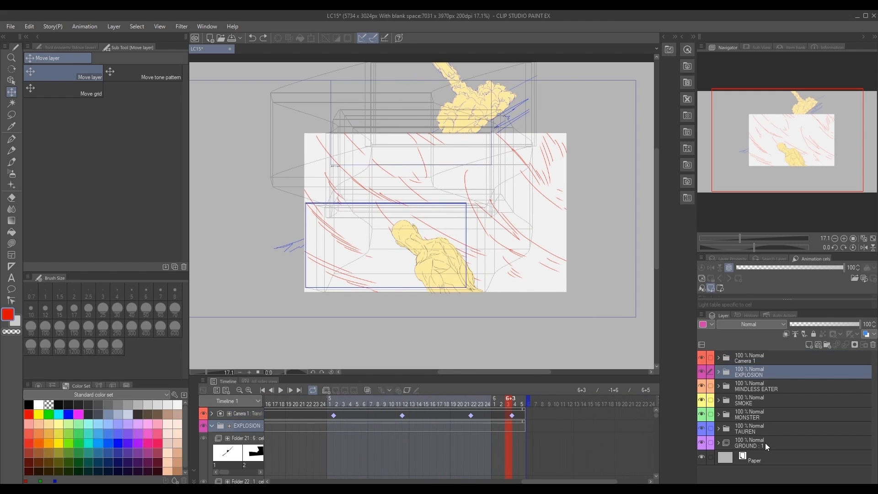
pyautogui.keyDown('shift'); pyautogui.click(764, 443); pyautogui.keyUp('shift')
pyautogui.moveTo(763, 372); pyautogui.dragTo(722, 358)
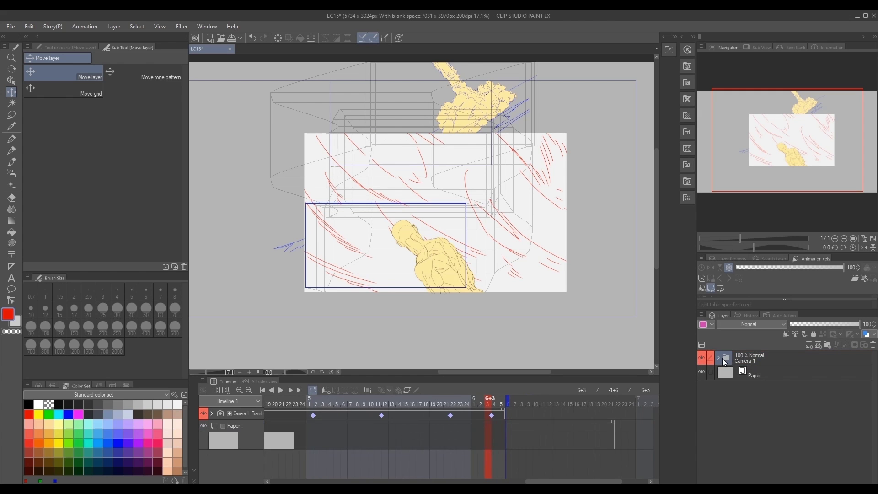
pyautogui.click(702, 357)
pyautogui.click(701, 358)
pyautogui.click(703, 359)
pyautogui.click(702, 358)
pyautogui.hscroll(-10, 444, 472)
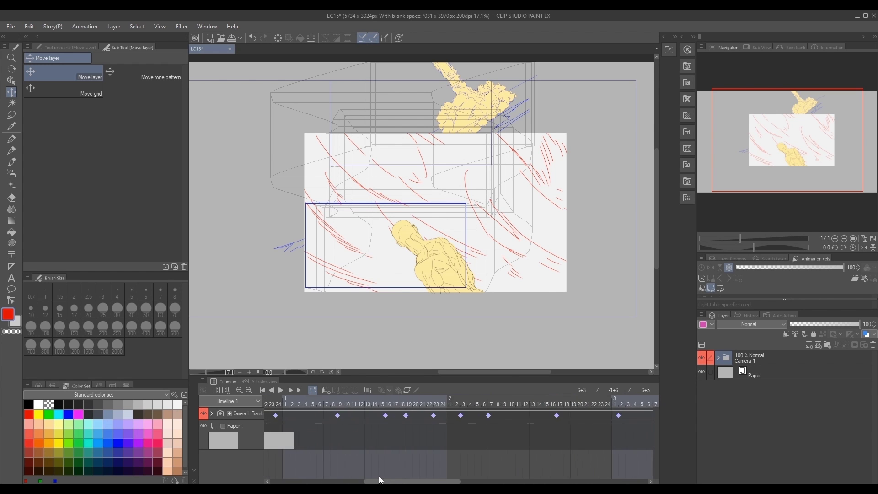
pyautogui.hscroll(3, 348, 475)
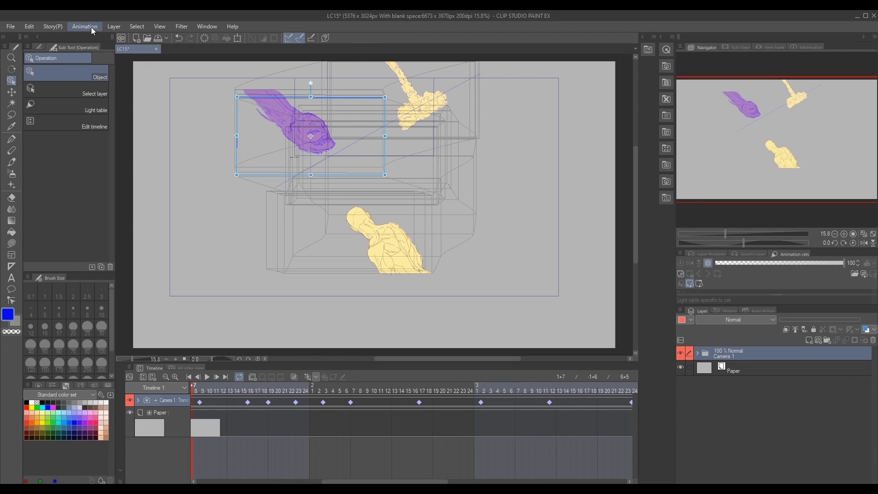
# - Turn on Render 2D camera and Render before starting playback, then play the animation
pyautogui.click(91, 27)
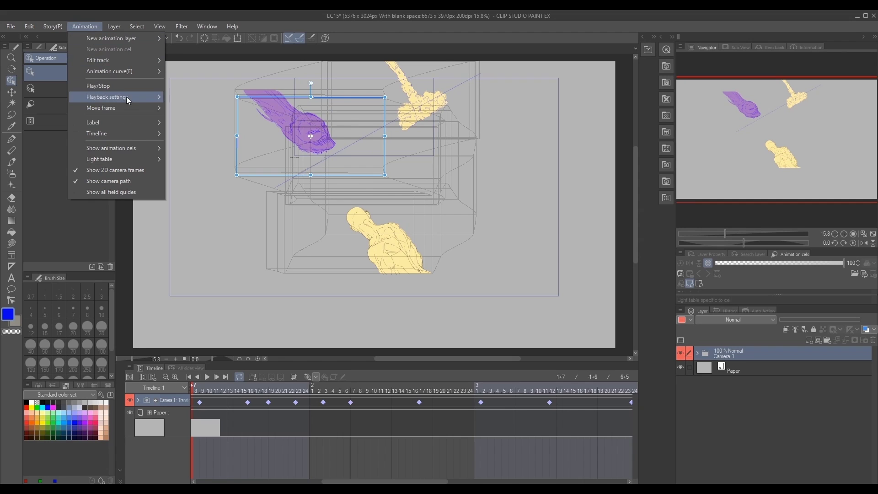
pyautogui.moveTo(128, 97)
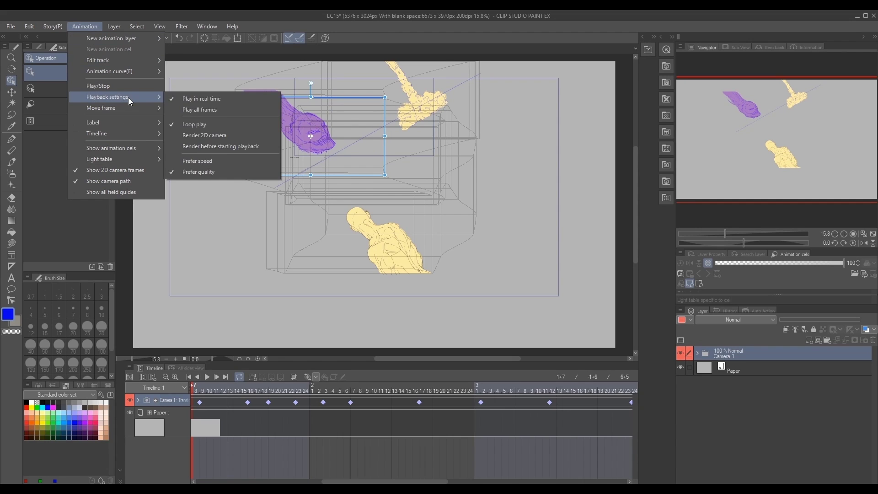
pyautogui.click(216, 136)
pyautogui.click(85, 26)
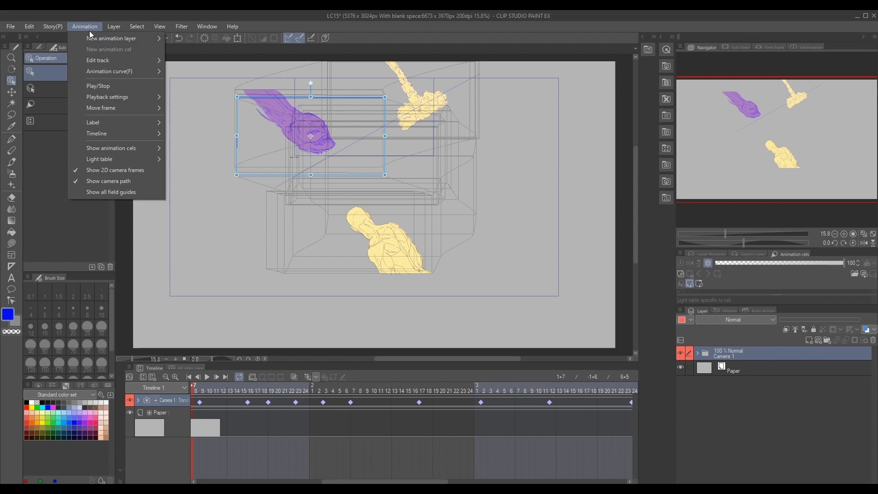
pyautogui.moveTo(126, 99)
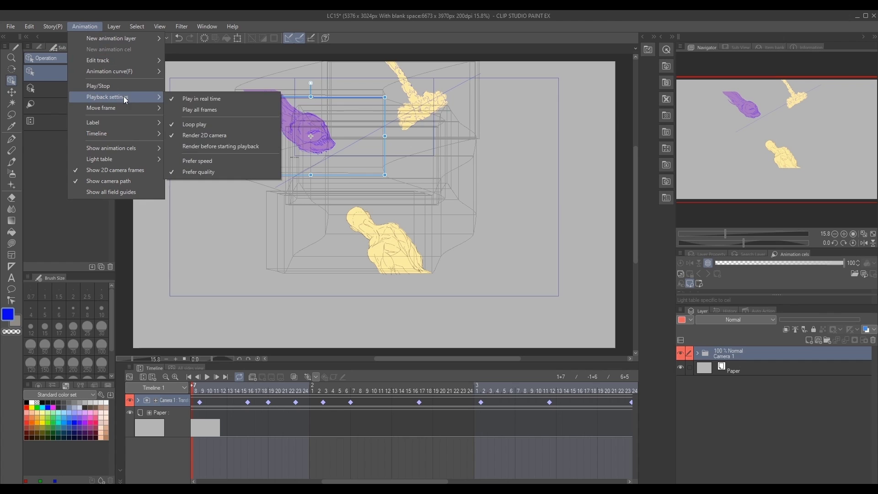
pyautogui.click(217, 147)
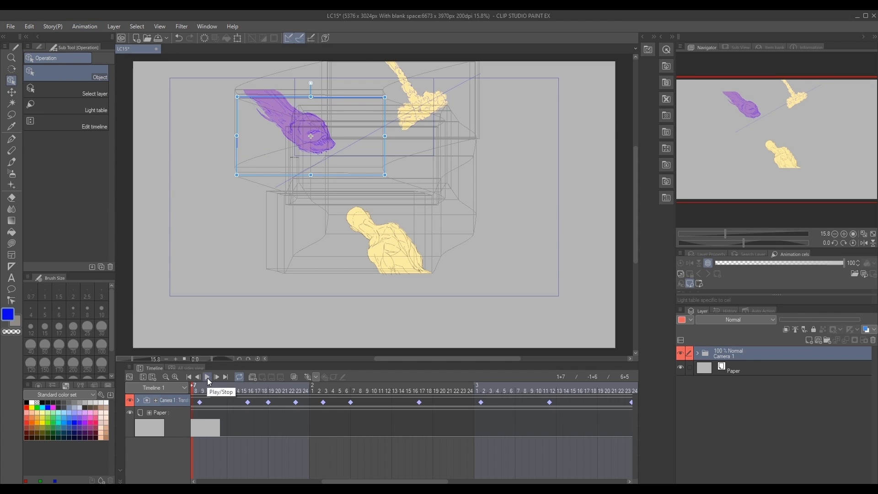
pyautogui.press('space')
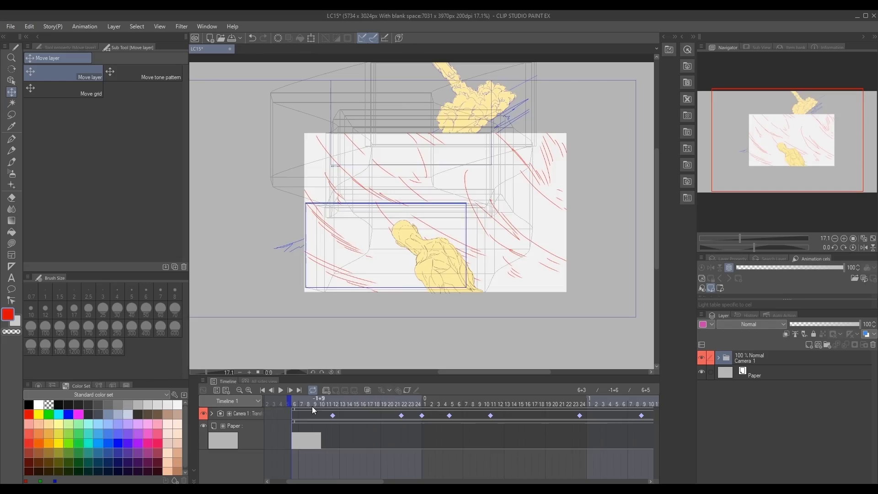
# - Export the movie as MP4 'SCENE TEST PREVIEW', overwriting the existing file
pyautogui.moveTo(302, 401)
pyautogui.mouseDown()
pyautogui.moveTo(569, 402)
pyautogui.moveTo(346, 401)
pyautogui.mouseUp()
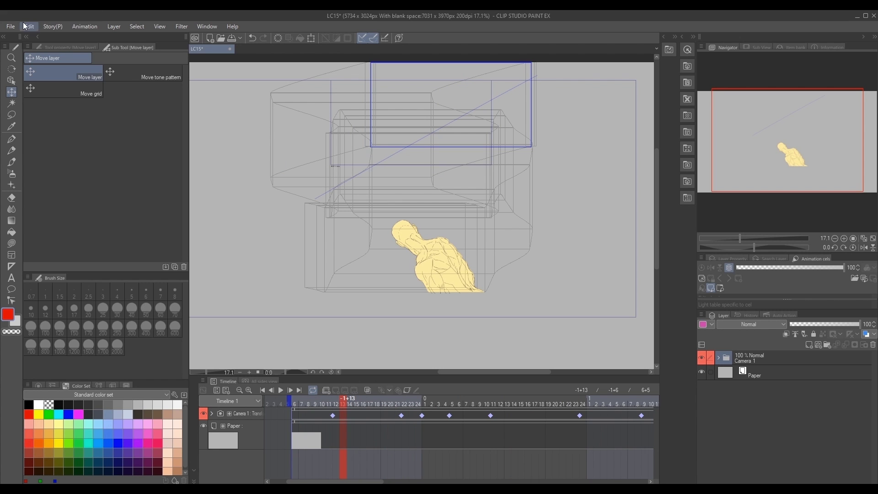
pyautogui.click(10, 27)
pyautogui.moveTo(59, 158)
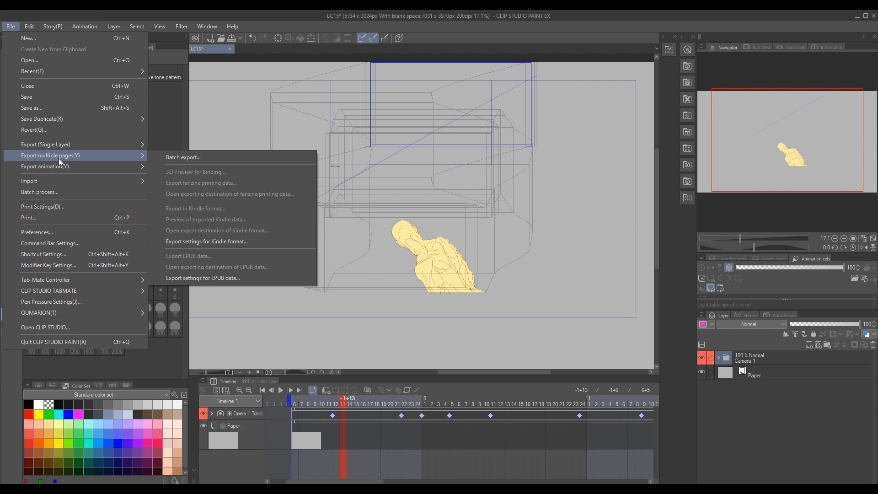
pyautogui.click(198, 200)
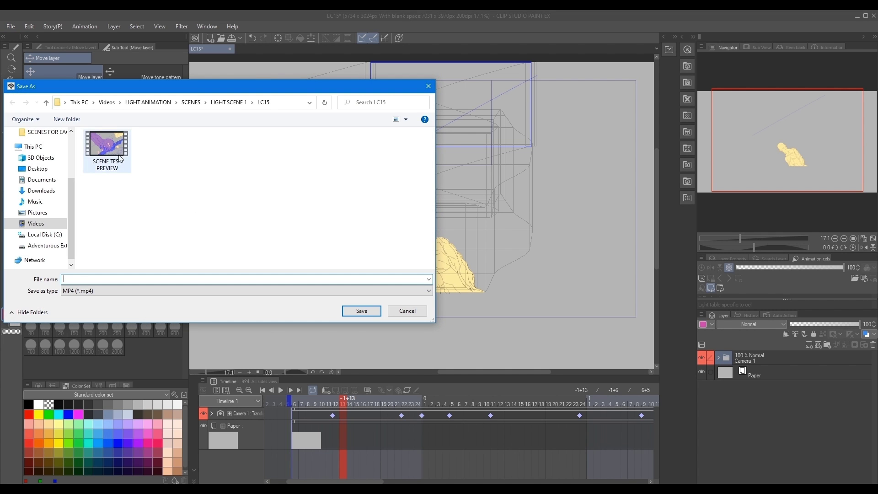
pyautogui.click(80, 291)
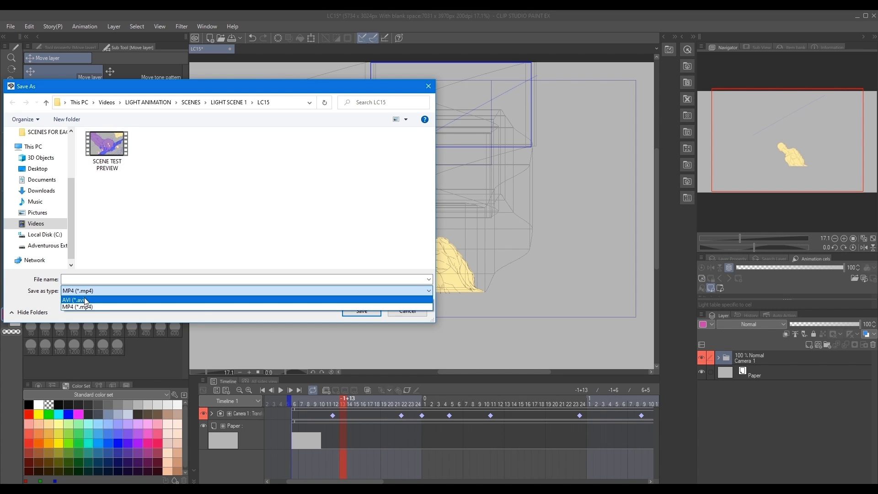
pyautogui.click(78, 306)
pyautogui.click(106, 145)
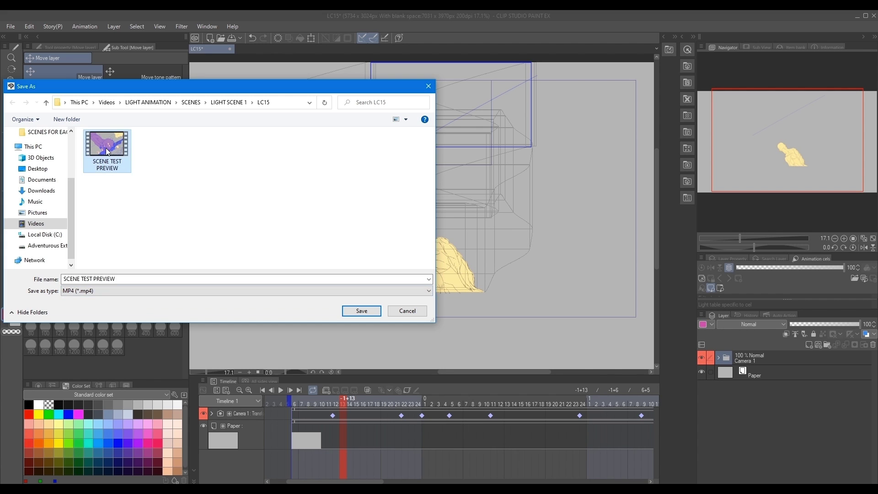
pyautogui.press('Return')
pyautogui.click(464, 257)
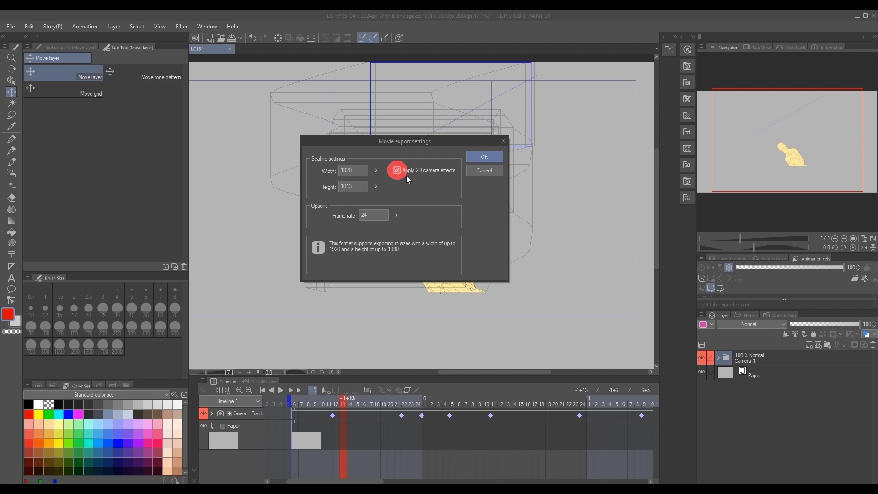
pyautogui.click(504, 141)
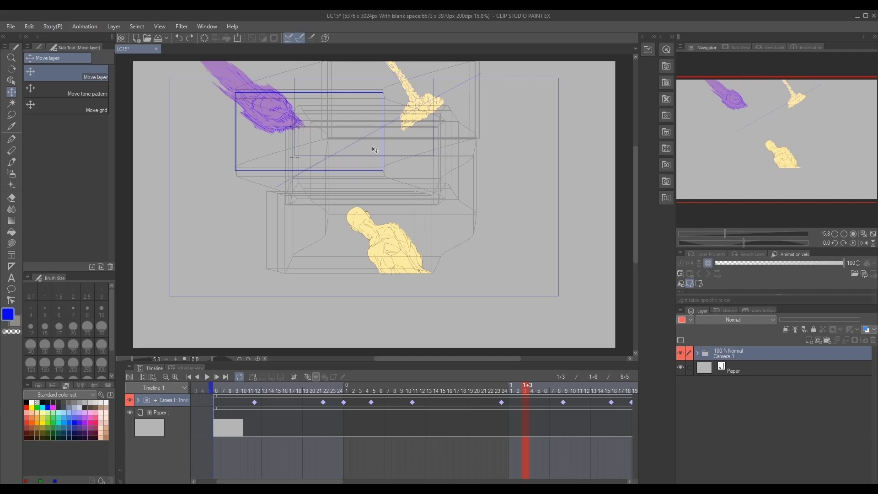
# - Key the camera frame moving onto the lower figure and rotating back and forth
pyautogui.moveTo(370, 173); pyautogui.dragTo(333, 184)
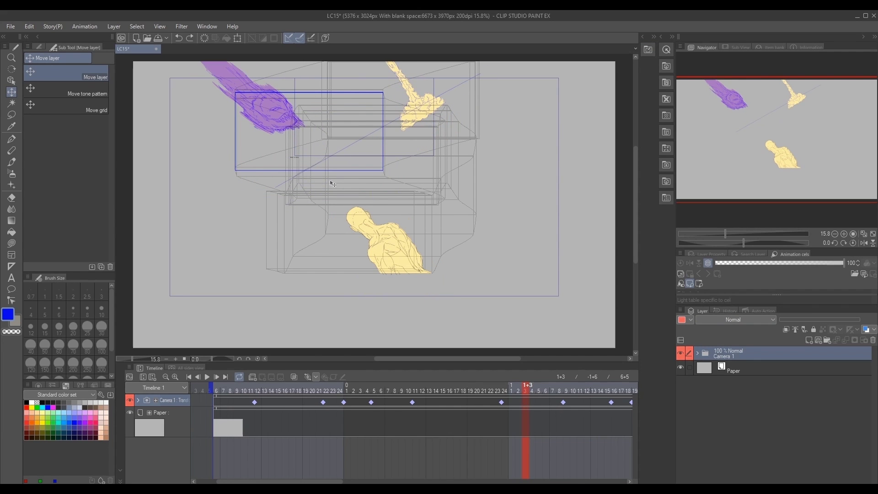
pyautogui.click(11, 80)
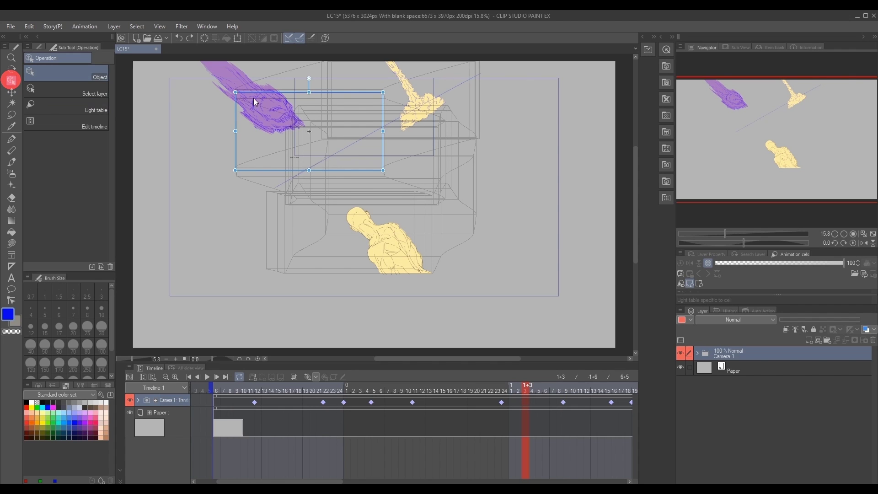
pyautogui.moveTo(337, 175); pyautogui.dragTo(379, 170)
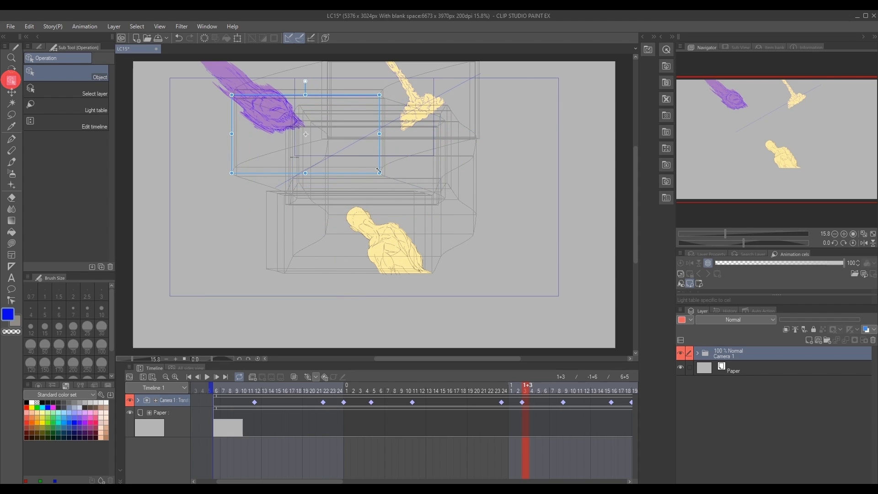
pyautogui.moveTo(306, 82); pyautogui.dragTo(315, 82)
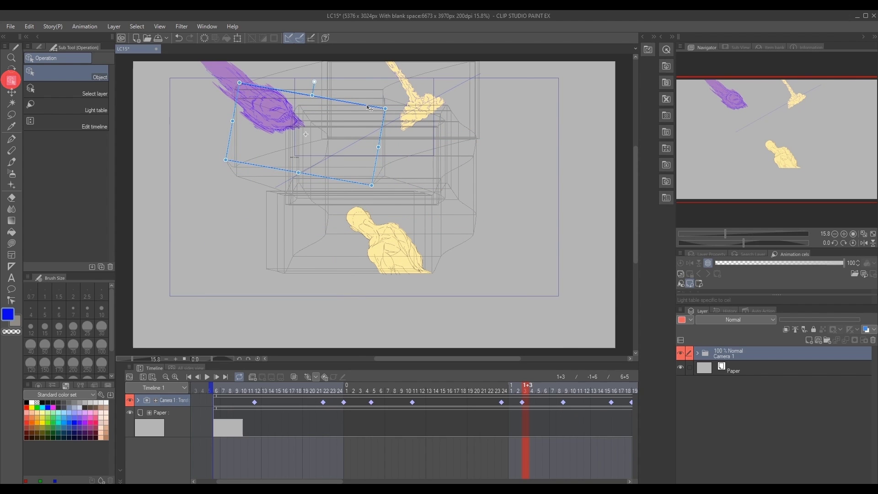
pyautogui.moveTo(367, 107); pyautogui.dragTo(307, 180)
pyautogui.moveTo(319, 259); pyautogui.dragTo(326, 85)
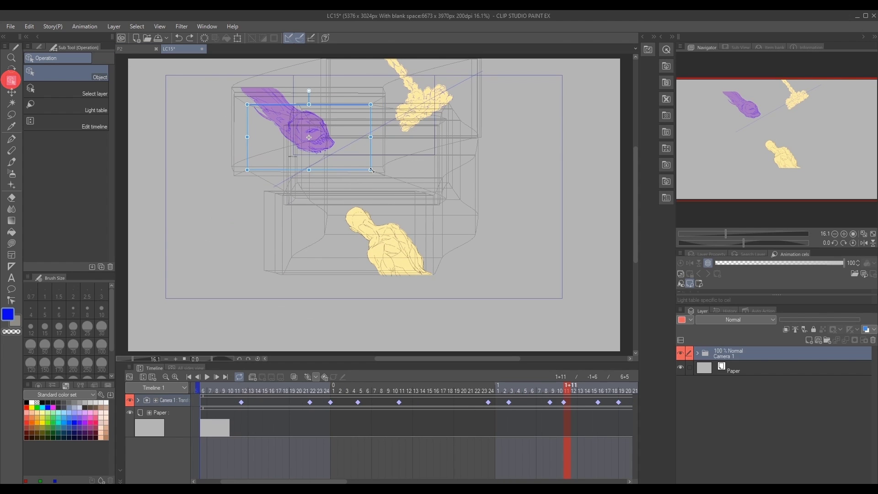
# - Enlarge the camera frame, move it to the lower left, then shrink it
pyautogui.moveTo(372, 171); pyautogui.dragTo(461, 218)
pyautogui.moveTo(402, 220); pyautogui.dragTo(325, 325)
pyautogui.moveTo(385, 210); pyautogui.dragTo(364, 220)
pyautogui.moveTo(370, 219); pyautogui.dragTo(289, 259)
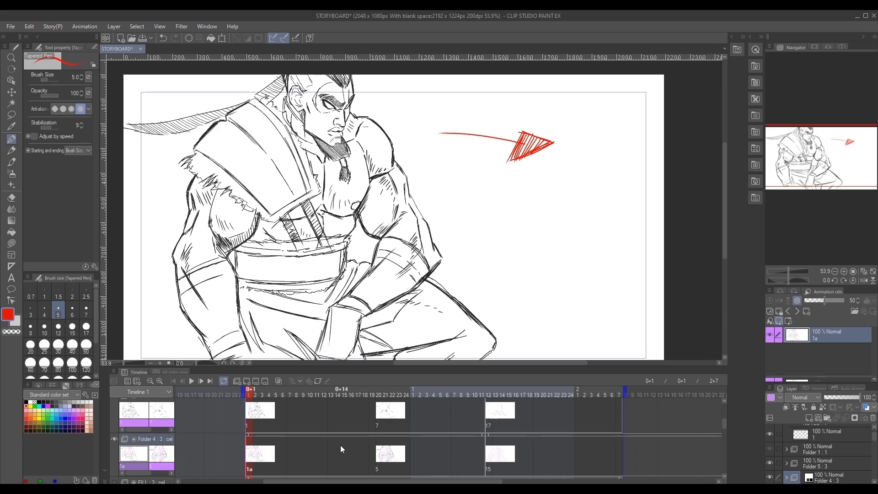
# - Expand Folder 4 in the layer list to reveal its sketch cels
pyautogui.scroll(-2, 827, 452)
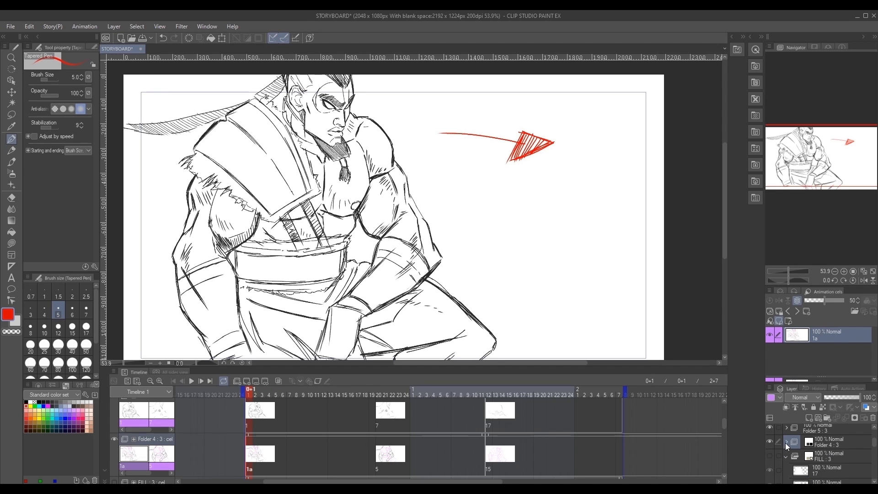
pyautogui.click(786, 443)
pyautogui.scroll(-3, 833, 455)
# - Duplicate cel 1a as cel 1b and assign it to frame 5
pyautogui.rightClick(822, 465)
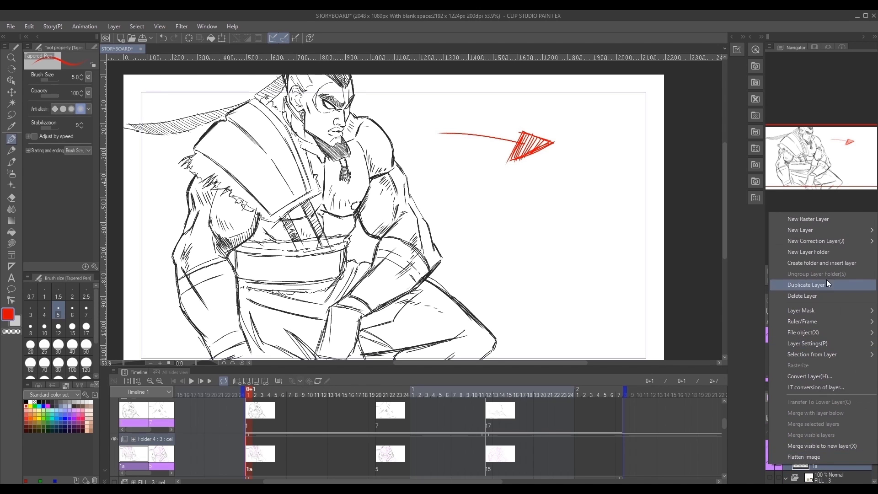
pyautogui.click(827, 281)
pyautogui.rightClick(276, 456)
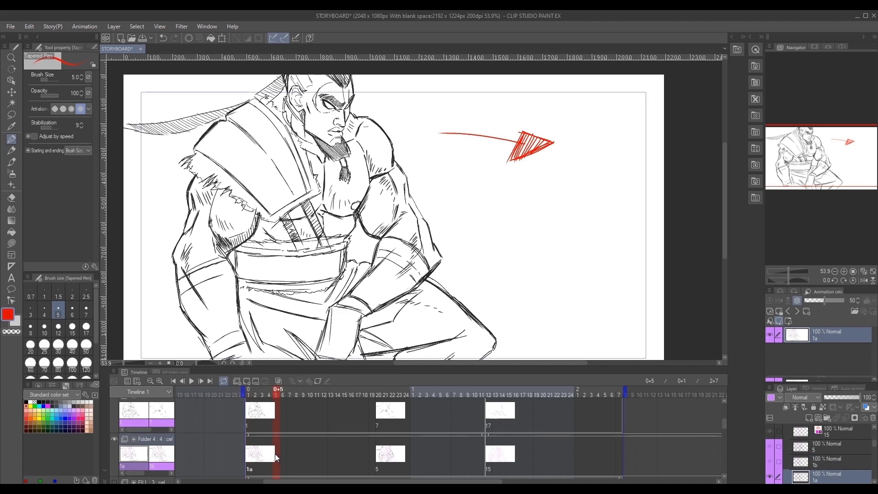
pyautogui.click(286, 280)
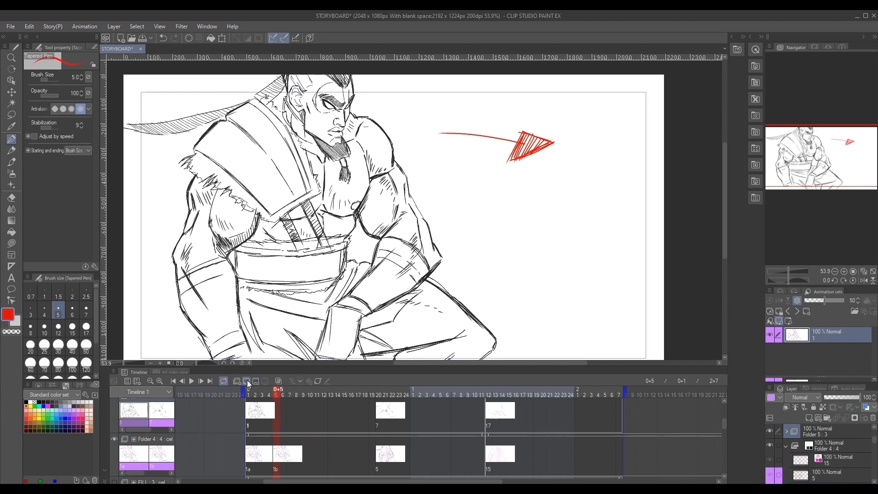
pyautogui.click(269, 393)
pyautogui.click(276, 393)
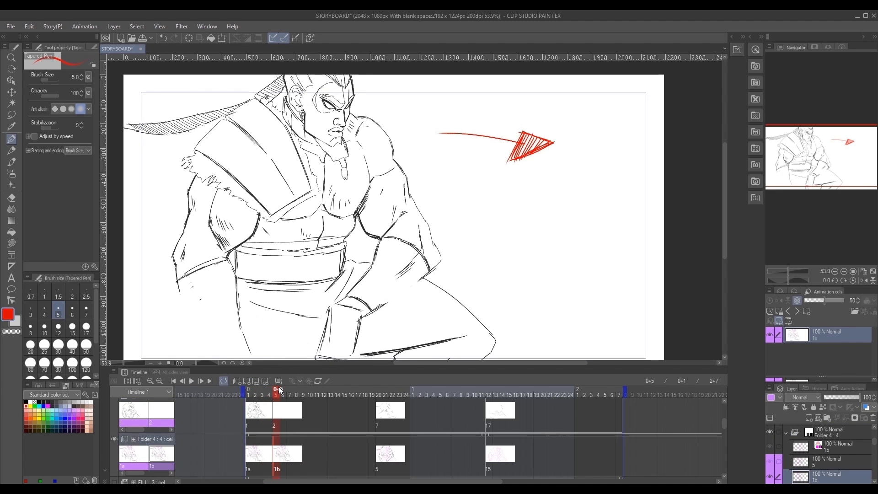
# - Free-transform cel 1b, skewing its top left, then nudging it slightly back right
pyautogui.click(29, 26)
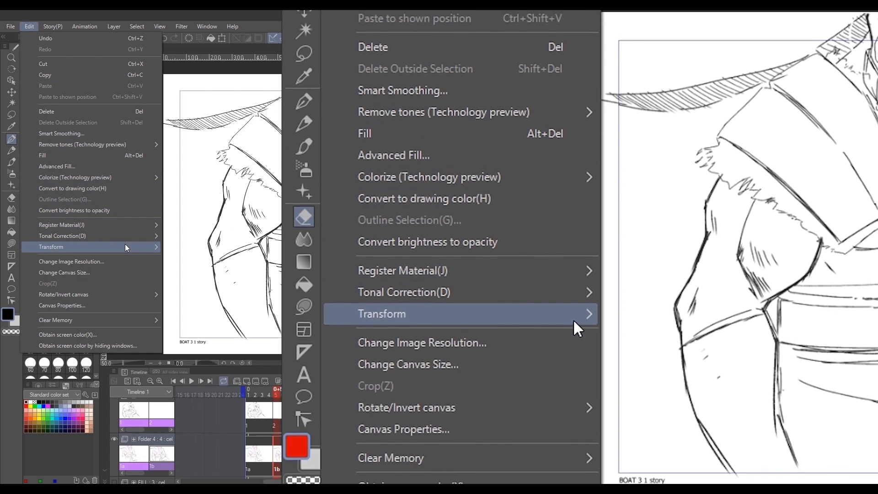
pyautogui.moveTo(137, 247)
pyautogui.click(206, 286)
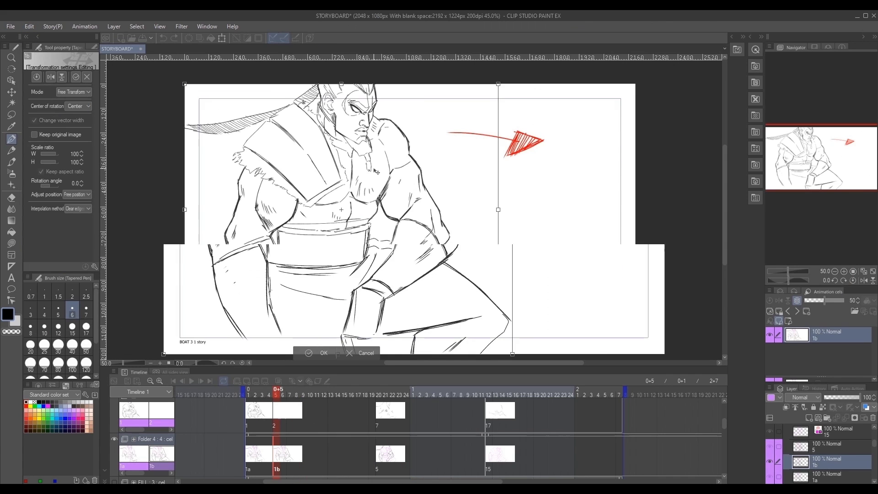
pyautogui.moveTo(356, 90)
pyautogui.mouseDown()
pyautogui.moveTo(276, 88)
pyautogui.moveTo(339, 84)
pyautogui.mouseUp()
pyautogui.click(314, 351)
pyautogui.moveTo(278, 395); pyautogui.dragTo(277, 394)
pyautogui.click(29, 26)
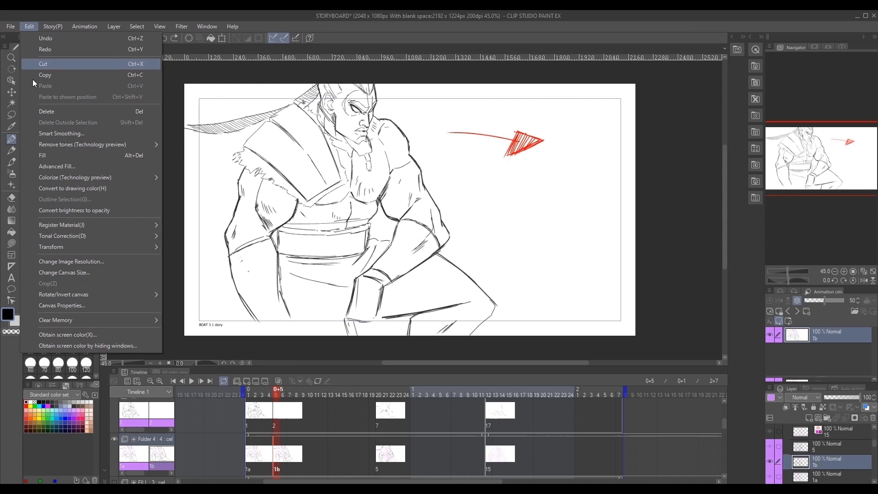
pyautogui.moveTo(112, 248)
pyautogui.click(202, 285)
pyautogui.moveTo(342, 84); pyautogui.dragTo(349, 85)
# - Apply the free transform and flip between cels 1a and 1b to compare
pyautogui.press('Return')
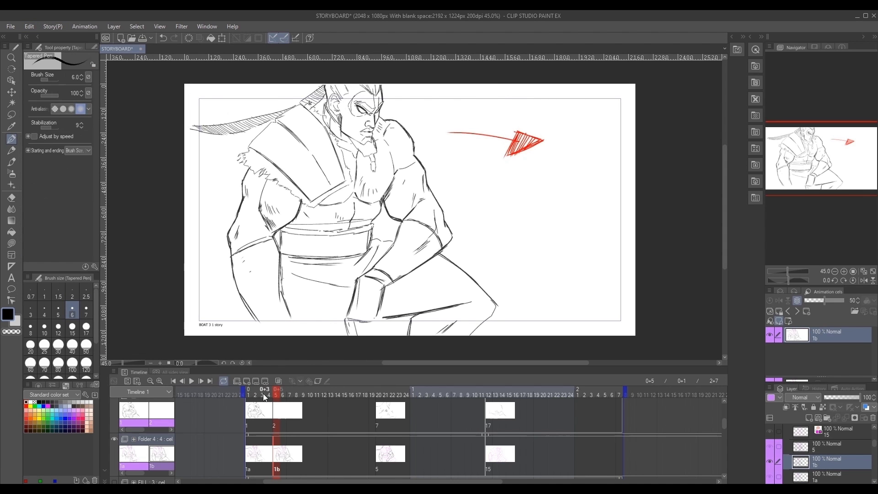
pyautogui.click(265, 391)
pyautogui.click(277, 391)
pyautogui.click(263, 391)
pyautogui.click(281, 392)
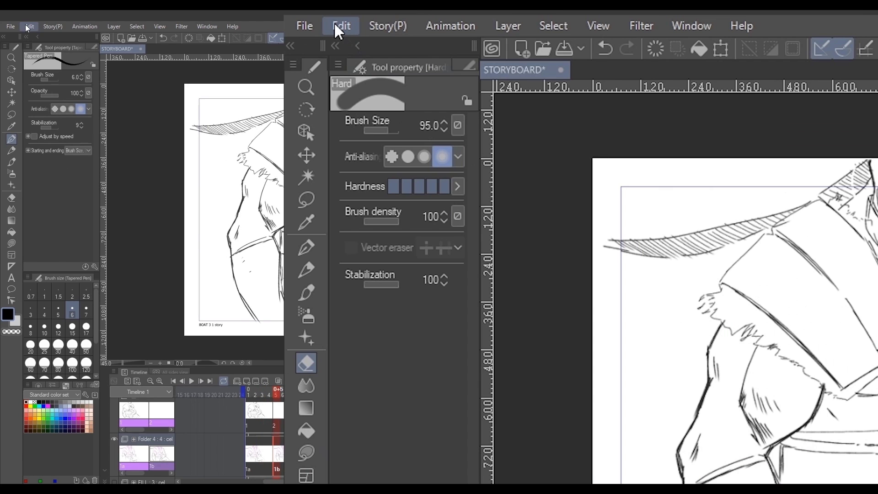
# - Mesh-warp the 1b figure, pulling its right side outward and lower right down
pyautogui.click(29, 27)
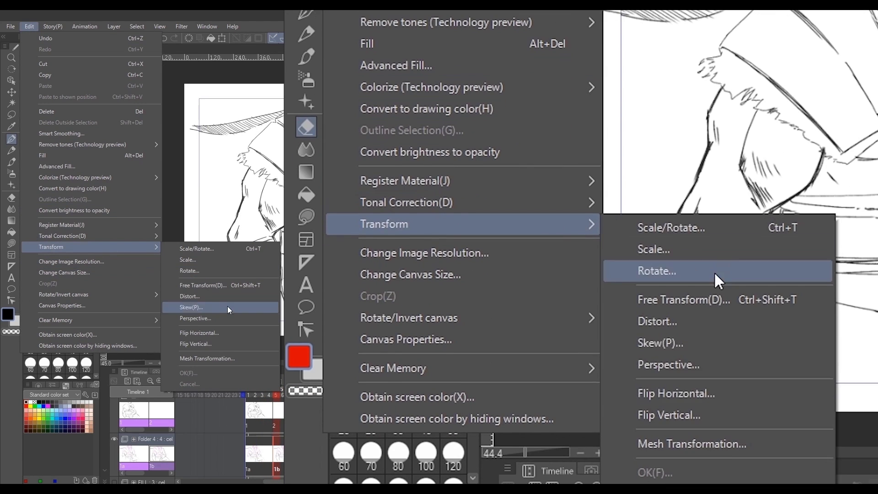
pyautogui.click(206, 360)
pyautogui.moveTo(396, 168); pyautogui.dragTo(397, 169)
pyautogui.moveTo(293, 169); pyautogui.dragTo(296, 170)
pyautogui.moveTo(396, 85); pyautogui.dragTo(397, 86)
pyautogui.moveTo(499, 168); pyautogui.dragTo(503, 173)
pyautogui.moveTo(499, 252); pyautogui.dragTo(503, 254)
pyautogui.moveTo(396, 252); pyautogui.dragTo(396, 252)
pyautogui.click(333, 351)
pyautogui.moveTo(277, 392)
pyautogui.mouseDown()
pyautogui.moveTo(264, 392)
pyautogui.moveTo(276, 392)
pyautogui.mouseUp()
# - Lasso the character's head, tilt it slightly, and compare against cel 1a
pyautogui.press('m')
pyautogui.moveTo(321, 81)
pyautogui.mouseDown()
pyautogui.moveTo(336, 136)
pyautogui.moveTo(368, 162)
pyautogui.moveTo(384, 145)
pyautogui.moveTo(394, 84)
pyautogui.mouseUp()
pyautogui.hotkey('ctrl', 't')
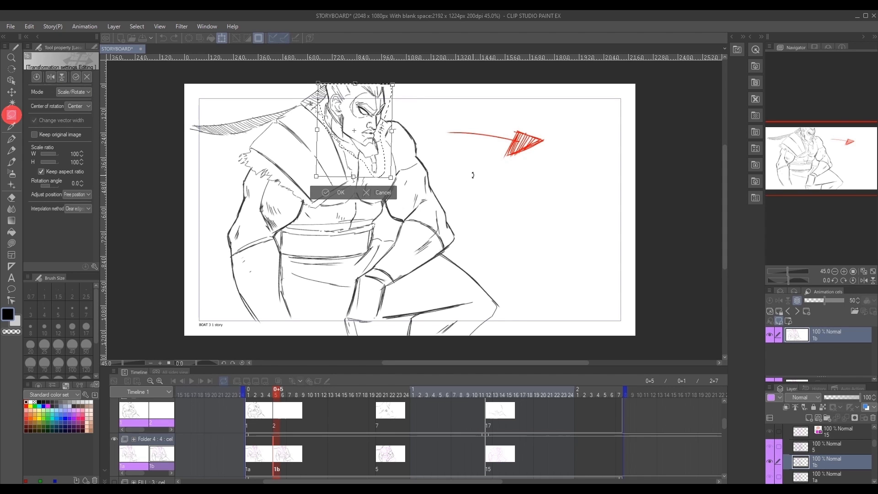
pyautogui.moveTo(473, 176); pyautogui.dragTo(470, 176)
pyautogui.click(343, 193)
pyautogui.hotkey('ctrl', 'd')
pyautogui.moveTo(277, 393); pyautogui.dragTo(274, 396)
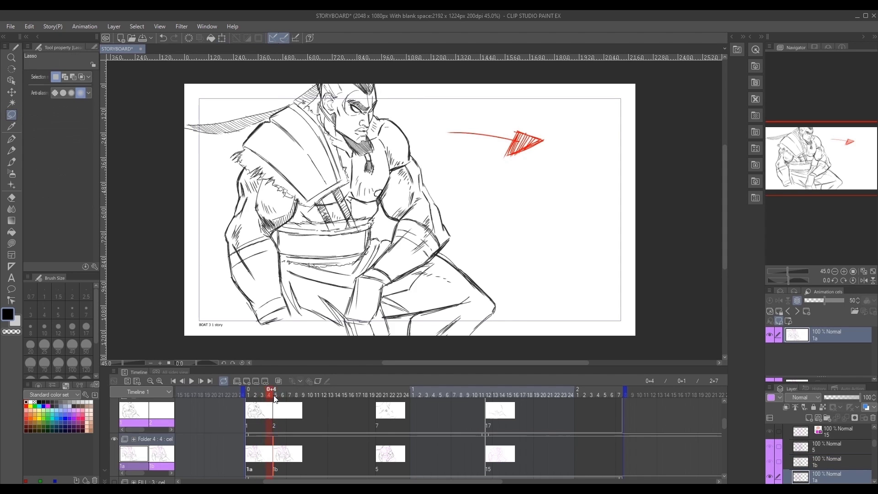
pyautogui.click(276, 395)
# - Draw red lines across the shoulder, chest and knee and down the left leg
pyautogui.click(270, 394)
pyautogui.click(276, 395)
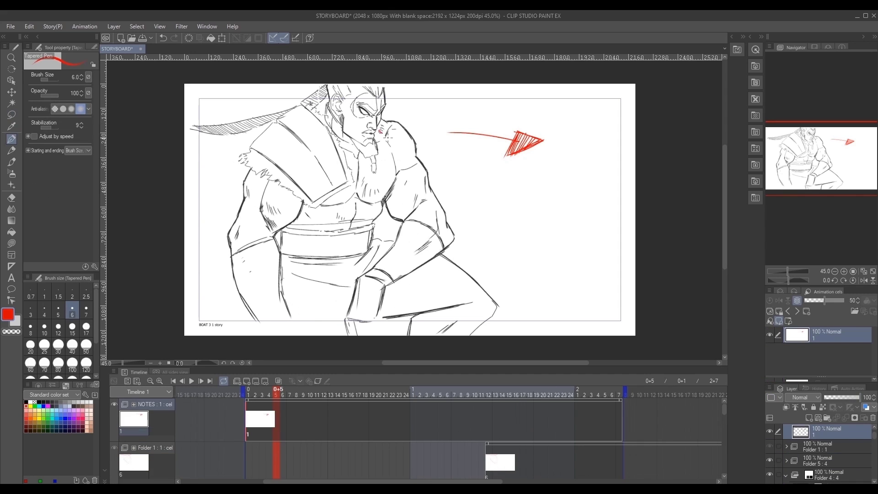
pyautogui.moveTo(380, 132); pyautogui.dragTo(421, 170)
pyautogui.moveTo(368, 204); pyautogui.dragTo(459, 211)
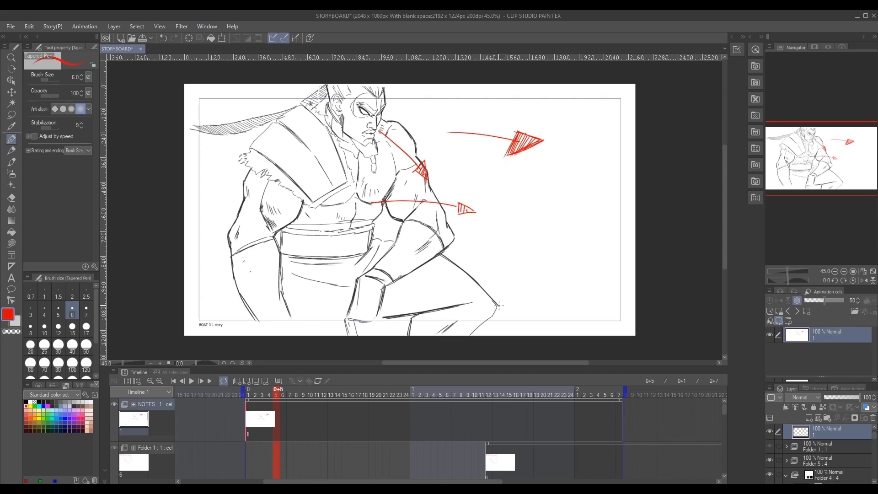
pyautogui.moveTo(513, 318); pyautogui.dragTo(523, 317)
pyautogui.moveTo(228, 238); pyautogui.dragTo(263, 327)
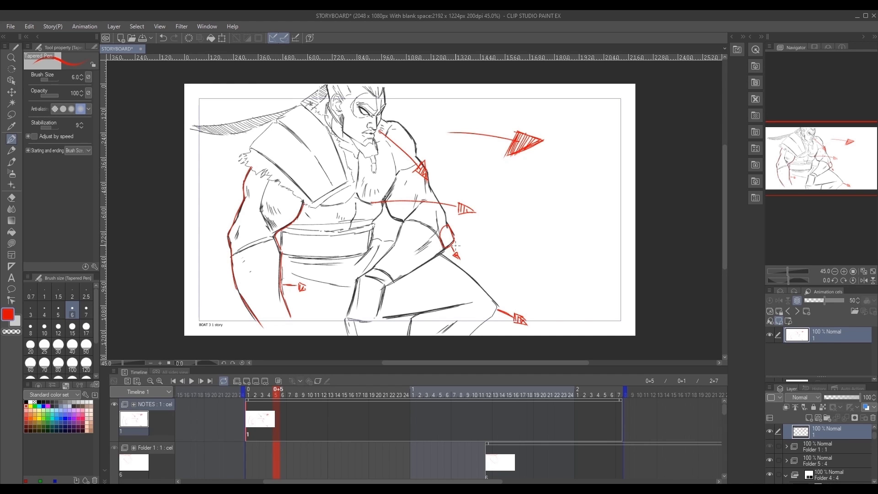
pyautogui.moveTo(456, 246)
pyautogui.mouseDown()
pyautogui.moveTo(389, 289)
pyautogui.moveTo(375, 323)
pyautogui.mouseUp()
# - Add red curves on the elbow, upper arm and forearm, and redraw the lower leg line
pyautogui.moveTo(453, 231)
pyautogui.mouseDown()
pyautogui.moveTo(398, 226)
pyautogui.moveTo(386, 289)
pyautogui.moveTo(353, 321)
pyautogui.mouseUp()
pyautogui.moveTo(238, 218); pyautogui.dragTo(279, 239)
pyautogui.moveTo(246, 180); pyautogui.dragTo(297, 206)
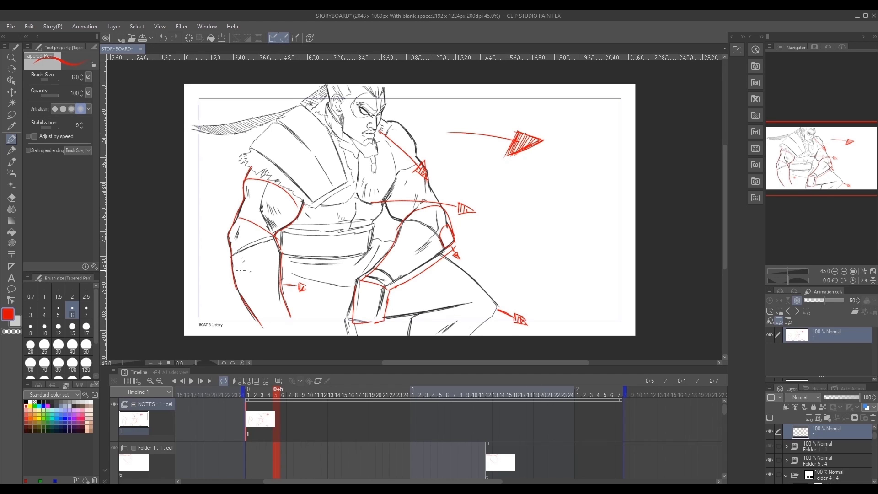
pyautogui.moveTo(241, 289); pyautogui.dragTo(287, 273)
pyautogui.moveTo(463, 306); pyautogui.dragTo(483, 302)
pyautogui.moveTo(416, 325); pyautogui.dragTo(478, 319)
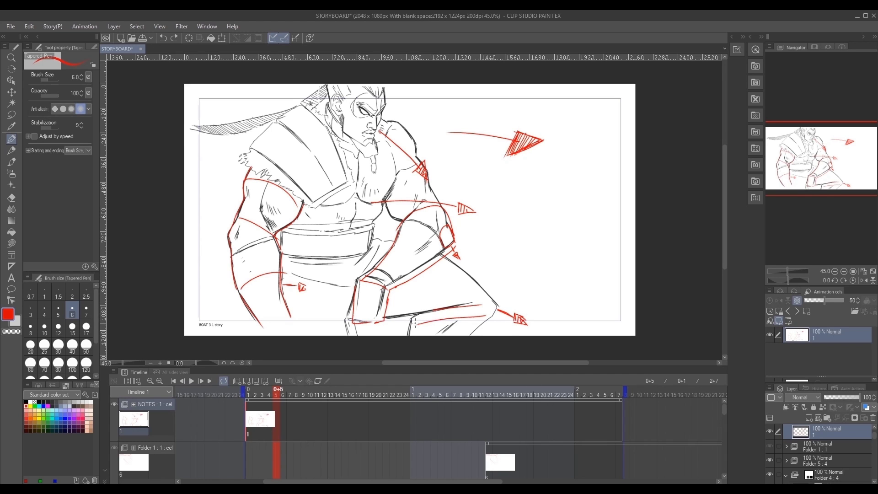
pyautogui.hotkey('ctrl', 'z')
pyautogui.moveTo(414, 323); pyautogui.dragTo(482, 332)
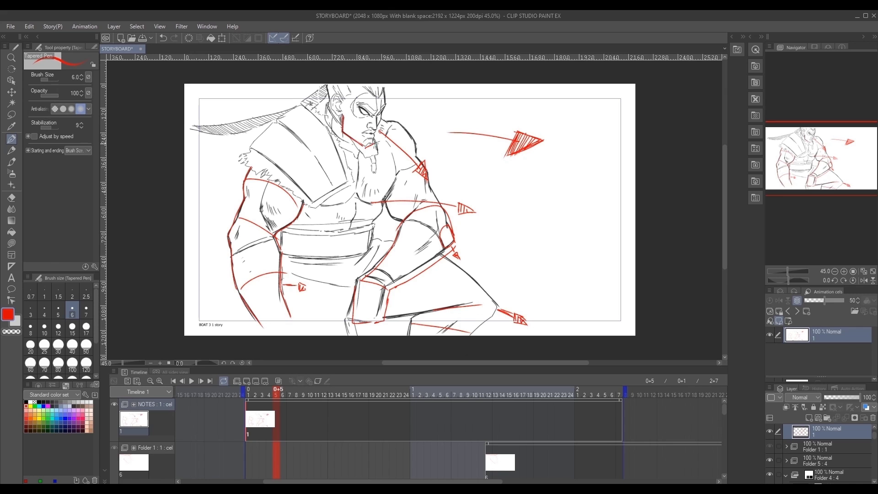
# - Ink the arm, forearm, hand, shoulder and chest in black at brush sizes 2 and 3
pyautogui.moveTo(325, 99); pyautogui.dragTo(355, 143)
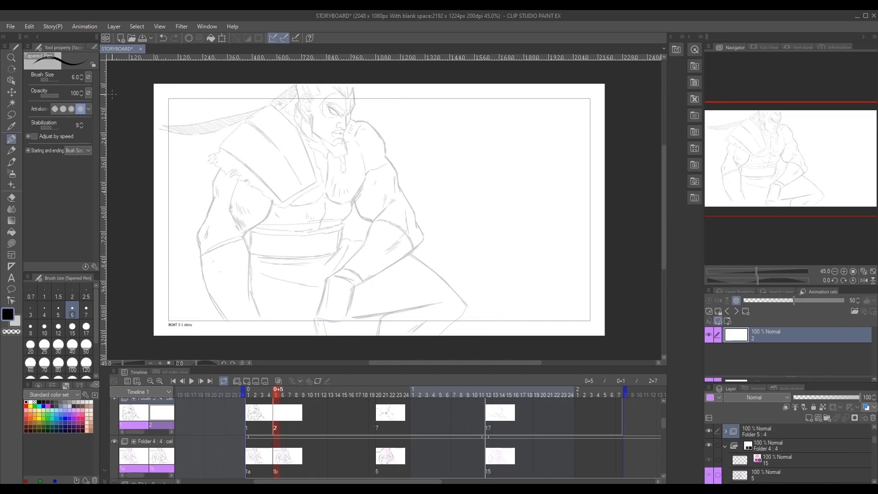
pyautogui.click(72, 295)
pyautogui.moveTo(356, 194)
pyautogui.mouseDown()
pyautogui.moveTo(370, 221)
pyautogui.moveTo(393, 203)
pyautogui.mouseUp()
pyautogui.moveTo(385, 156); pyautogui.dragTo(416, 229)
pyautogui.moveTo(405, 210)
pyautogui.mouseDown()
pyautogui.moveTo(401, 242)
pyautogui.moveTo(328, 278)
pyautogui.mouseUp()
pyautogui.click(31, 312)
pyautogui.moveTo(328, 280)
pyautogui.mouseDown()
pyautogui.moveTo(316, 319)
pyautogui.moveTo(341, 324)
pyautogui.moveTo(354, 287)
pyautogui.mouseUp()
pyautogui.moveTo(354, 288); pyautogui.dragTo(346, 325)
pyautogui.moveTo(356, 287); pyautogui.dragTo(424, 240)
pyautogui.moveTo(350, 118)
pyautogui.mouseDown()
pyautogui.moveTo(385, 157)
pyautogui.moveTo(366, 176)
pyautogui.mouseUp()
pyautogui.moveTo(325, 189)
pyautogui.mouseDown()
pyautogui.moveTo(355, 198)
pyautogui.moveTo(344, 221)
pyautogui.mouseUp()
# - Ink the belt edges, sash lines, leg line and lower-leg folds in black
pyautogui.moveTo(254, 228); pyautogui.dragTo(348, 223)
pyautogui.moveTo(344, 229); pyautogui.dragTo(339, 251)
pyautogui.moveTo(249, 249); pyautogui.dragTo(335, 258)
pyautogui.moveTo(263, 262); pyautogui.dragTo(314, 265)
pyautogui.moveTo(261, 275); pyautogui.dragTo(317, 291)
pyautogui.moveTo(352, 244)
pyautogui.mouseDown()
pyautogui.moveTo(330, 276)
pyautogui.moveTo(361, 237)
pyautogui.mouseUp()
pyautogui.moveTo(407, 254); pyautogui.dragTo(466, 305)
pyautogui.moveTo(381, 316); pyautogui.dragTo(379, 335)
pyautogui.moveTo(353, 318); pyautogui.dragTo(441, 302)
# - Ink the left forearm, chest side, upper arm and ragged shoulder-cloth edge in black
pyautogui.moveTo(249, 288); pyautogui.dragTo(260, 320)
pyautogui.moveTo(243, 237); pyautogui.dragTo(249, 289)
pyautogui.moveTo(272, 204); pyautogui.dragTo(243, 236)
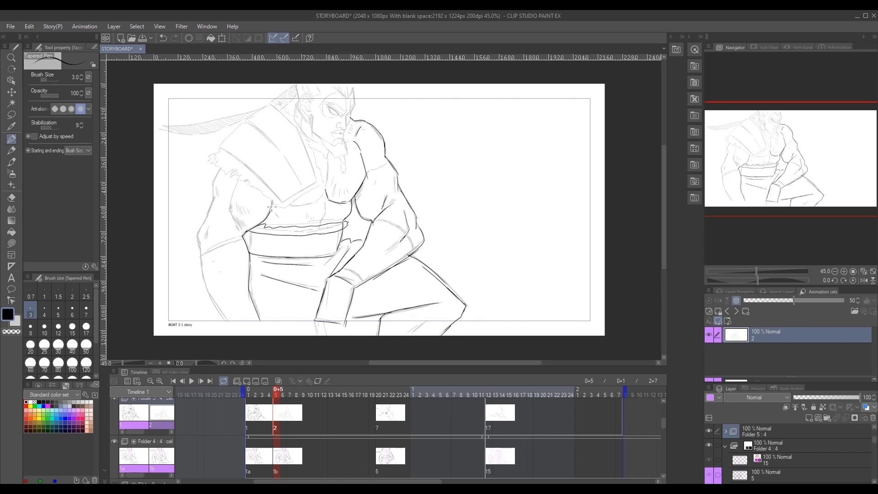
pyautogui.moveTo(235, 181); pyautogui.dragTo(241, 236)
pyautogui.moveTo(221, 167)
pyautogui.mouseDown()
pyautogui.moveTo(205, 217)
pyautogui.moveTo(232, 326)
pyautogui.mouseUp()
pyautogui.moveTo(211, 163); pyautogui.dragTo(237, 178)
pyautogui.moveTo(235, 173); pyautogui.dragTo(284, 214)
pyautogui.moveTo(284, 214)
pyautogui.mouseDown()
pyautogui.moveTo(327, 182)
pyautogui.moveTo(280, 103)
pyautogui.moveTo(222, 101)
pyautogui.mouseUp()
# - Redraw the ribbon in red, including its tip, edges and knot marks
pyautogui.click(26, 406)
pyautogui.moveTo(205, 111); pyautogui.dragTo(154, 160)
pyautogui.moveTo(154, 161); pyautogui.dragTo(169, 163)
pyautogui.moveTo(170, 163)
pyautogui.mouseDown()
pyautogui.moveTo(236, 107)
pyautogui.moveTo(284, 98)
pyautogui.mouseUp()
pyautogui.moveTo(299, 88); pyautogui.dragTo(293, 96)
pyautogui.moveTo(280, 91); pyautogui.dragTo(193, 123)
pyautogui.moveTo(177, 136)
pyautogui.mouseDown()
pyautogui.moveTo(161, 154)
pyautogui.moveTo(172, 170)
pyautogui.mouseUp()
# - Trace the jaw and beard line in red and add circled New labels beside the ribbon and face
pyautogui.moveTo(313, 133); pyautogui.dragTo(338, 159)
pyautogui.moveTo(339, 158)
pyautogui.mouseDown()
pyautogui.moveTo(348, 148)
pyautogui.moveTo(402, 156)
pyautogui.mouseUp()
pyautogui.moveTo(404, 157); pyautogui.dragTo(428, 145)
pyautogui.moveTo(425, 138); pyautogui.dragTo(423, 139)
# - Erase part of the black shoulder lines and redraw the ragged cloth hem in red
pyautogui.press('e')
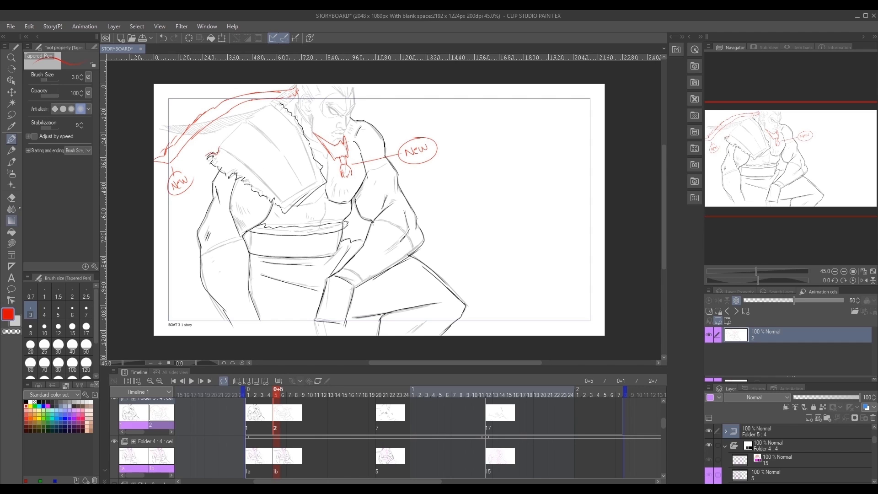
pyautogui.moveTo(211, 153)
pyautogui.mouseDown()
pyautogui.moveTo(254, 185)
pyautogui.moveTo(319, 165)
pyautogui.moveTo(207, 161)
pyautogui.moveTo(231, 174)
pyautogui.mouseUp()
pyautogui.press('p')
pyautogui.moveTo(231, 174); pyautogui.dragTo(278, 212)
pyautogui.moveTo(278, 211); pyautogui.dragTo(326, 183)
pyautogui.moveTo(327, 183)
pyautogui.mouseDown()
pyautogui.moveTo(277, 103)
pyautogui.moveTo(316, 177)
pyautogui.mouseUp()
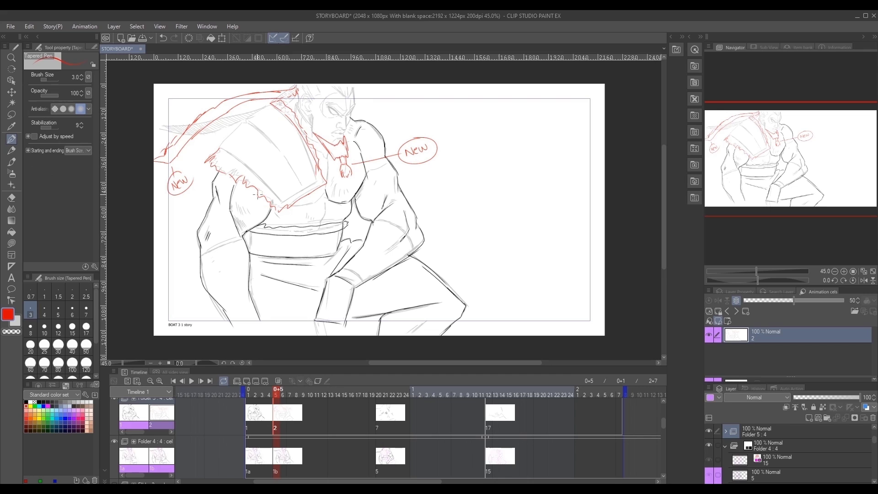
# - Add a circled New label at the figure's left and redraw the belt edges in red
pyautogui.moveTo(257, 195); pyautogui.dragTo(182, 230)
pyautogui.moveTo(176, 227)
pyautogui.mouseDown()
pyautogui.moveTo(165, 241)
pyautogui.moveTo(180, 235)
pyautogui.mouseUp()
pyautogui.moveTo(163, 240); pyautogui.dragTo(179, 233)
pyautogui.moveTo(264, 225); pyautogui.dragTo(348, 223)
pyautogui.moveTo(251, 259); pyautogui.dragTo(333, 256)
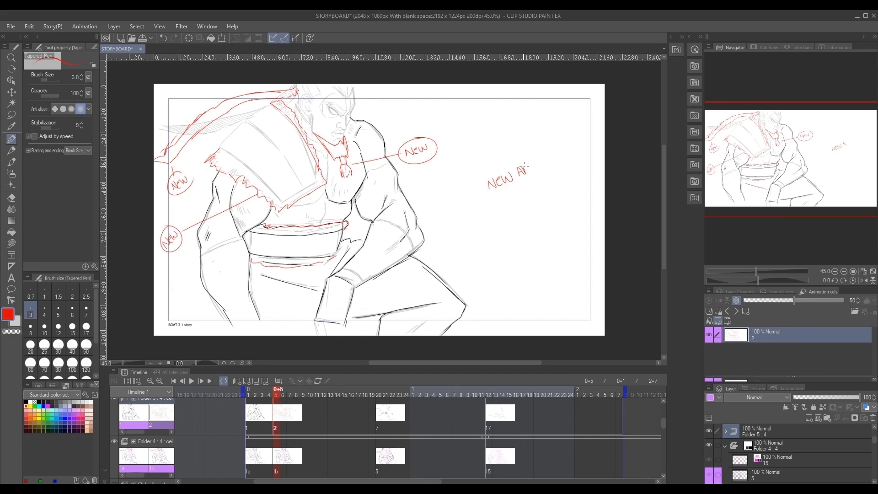
# - Write NEW ANIMATION in red with underline and zigzag arrow, plus a blue-circled 17 Frames note
pyautogui.moveTo(563, 160); pyautogui.dragTo(572, 150)
pyautogui.moveTo(484, 200)
pyautogui.mouseDown()
pyautogui.moveTo(579, 162)
pyautogui.moveTo(534, 203)
pyautogui.mouseUp()
pyautogui.click(43, 405)
pyautogui.moveTo(478, 247); pyautogui.dragTo(478, 257)
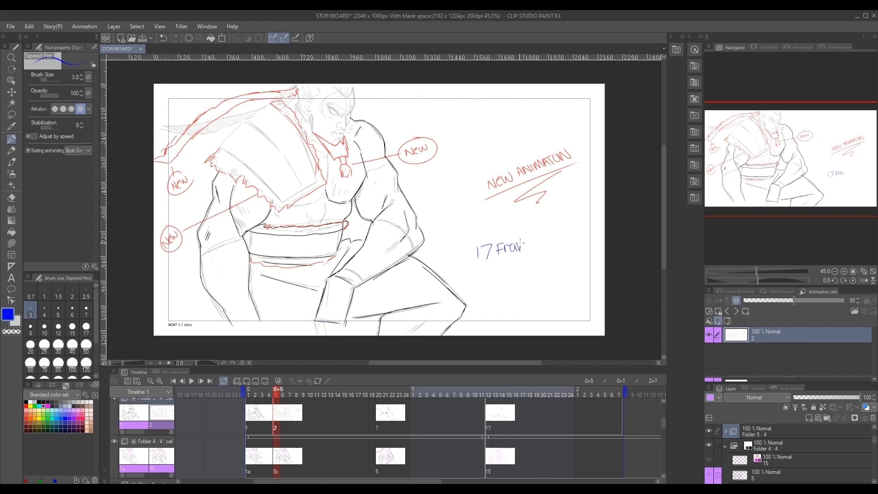
pyautogui.moveTo(553, 234)
pyautogui.mouseDown()
pyautogui.moveTo(464, 245)
pyautogui.moveTo(554, 261)
pyautogui.mouseUp()
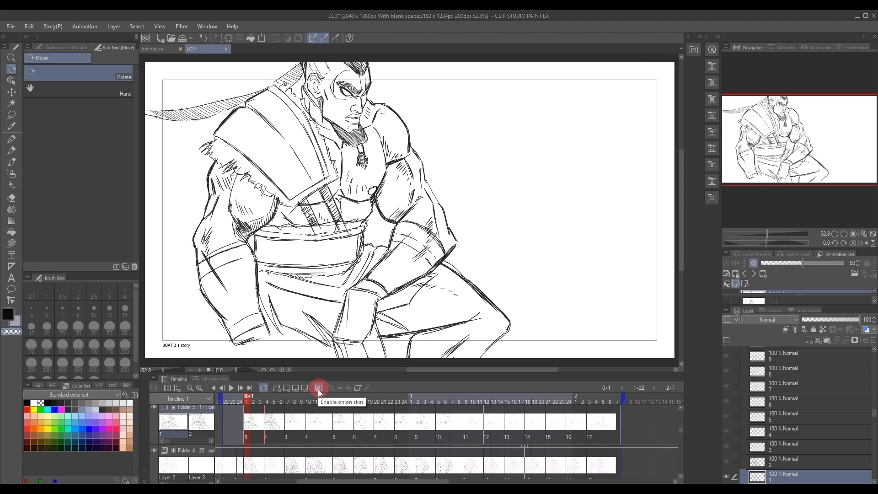
# - Enable onion skin so the neighbouring LC3 frame shows in red behind the figure
pyautogui.click(318, 389)
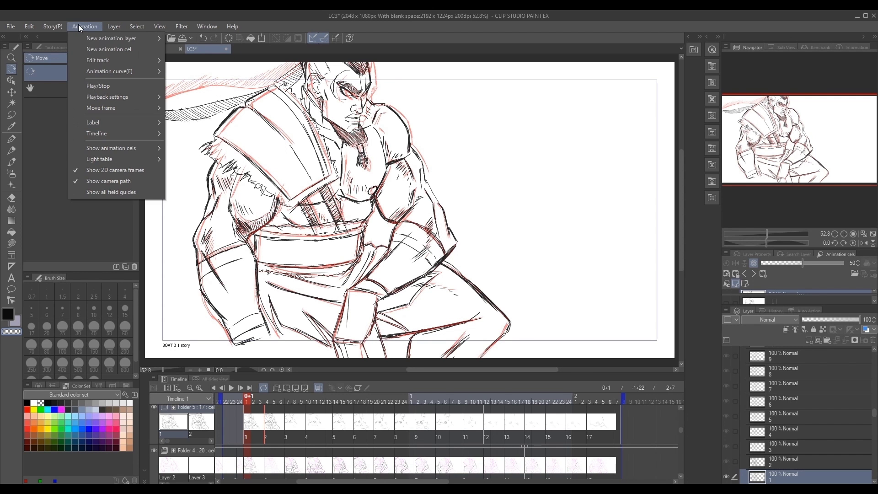
# - Change the next-frame onion skin colour from red to green in Onion skin settings
pyautogui.moveTo(135, 149)
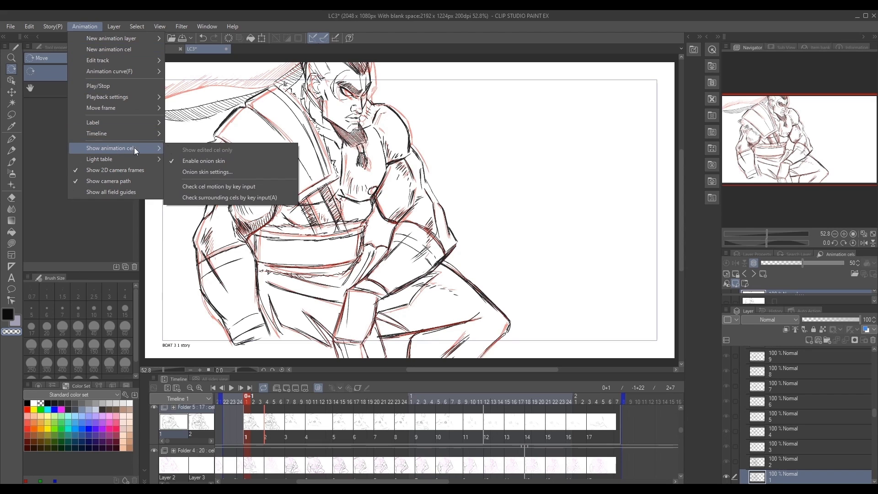
pyautogui.click(212, 171)
pyautogui.click(593, 282)
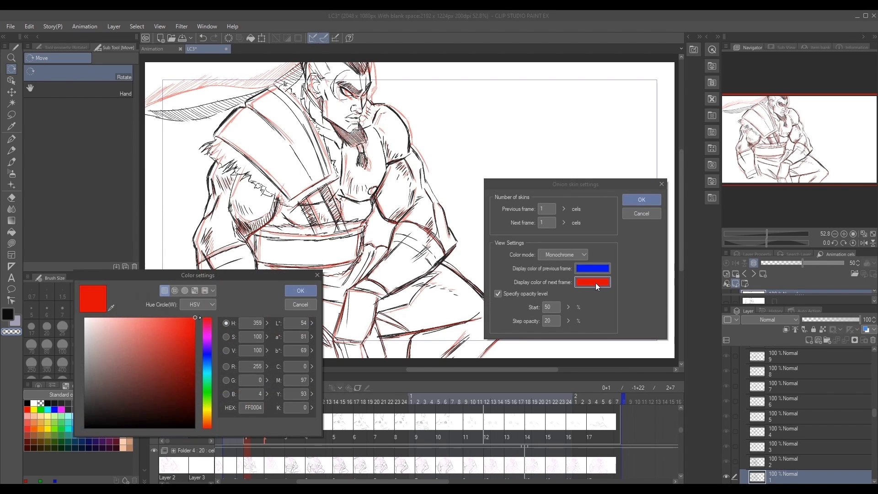
pyautogui.click(208, 392)
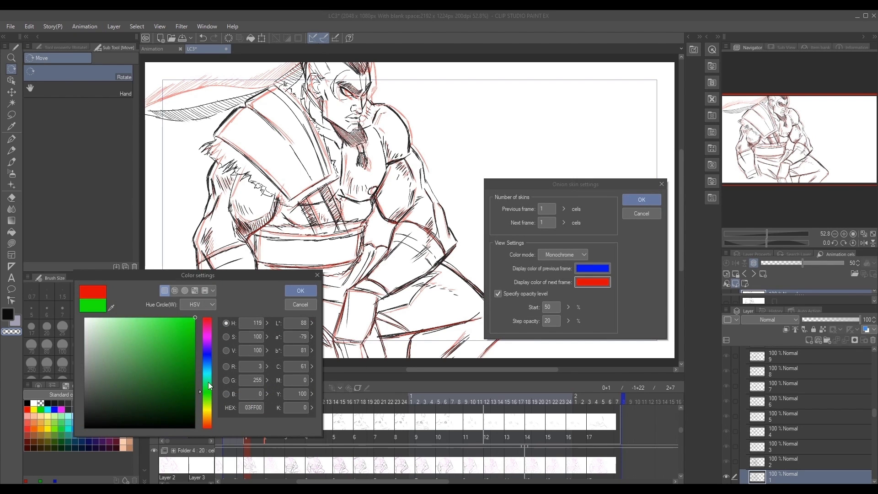
pyautogui.moveTo(192, 344); pyautogui.dragTo(203, 351)
pyautogui.click(302, 291)
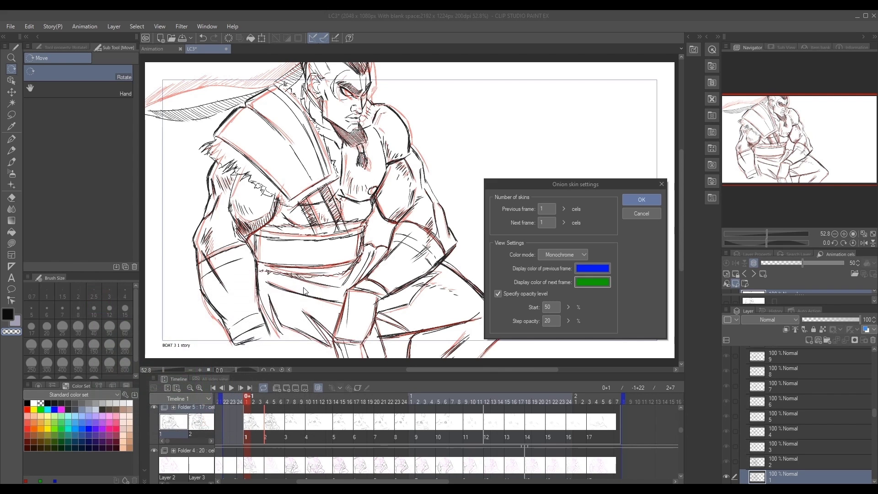
pyautogui.click(643, 198)
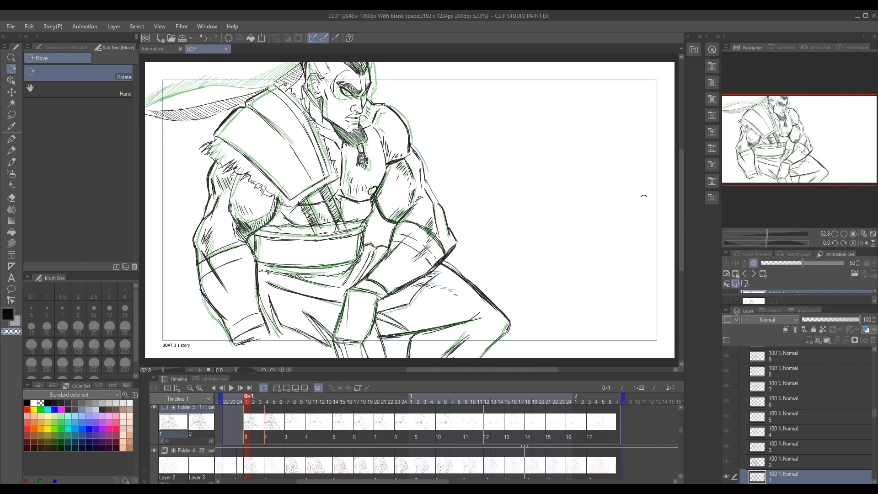
# - Raise the onion skin Start opacity to 100 and play through the cels to frame 21
pyautogui.click(81, 27)
pyautogui.moveTo(148, 150)
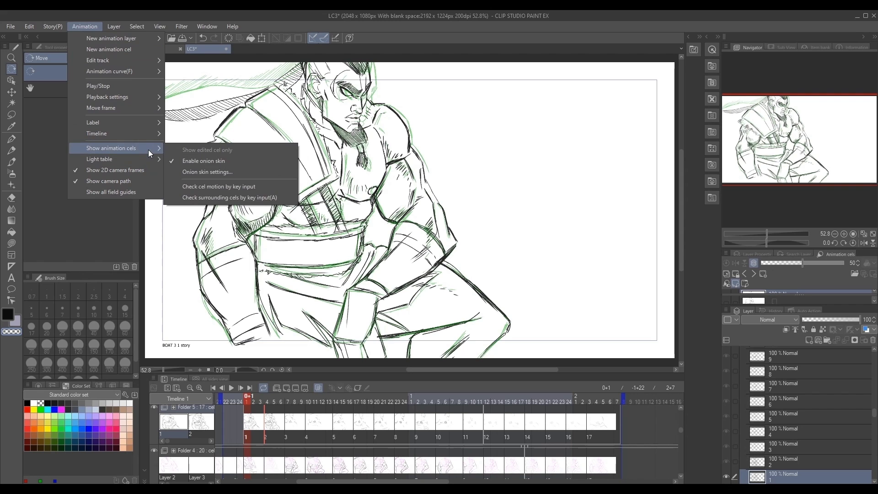
pyautogui.click(221, 173)
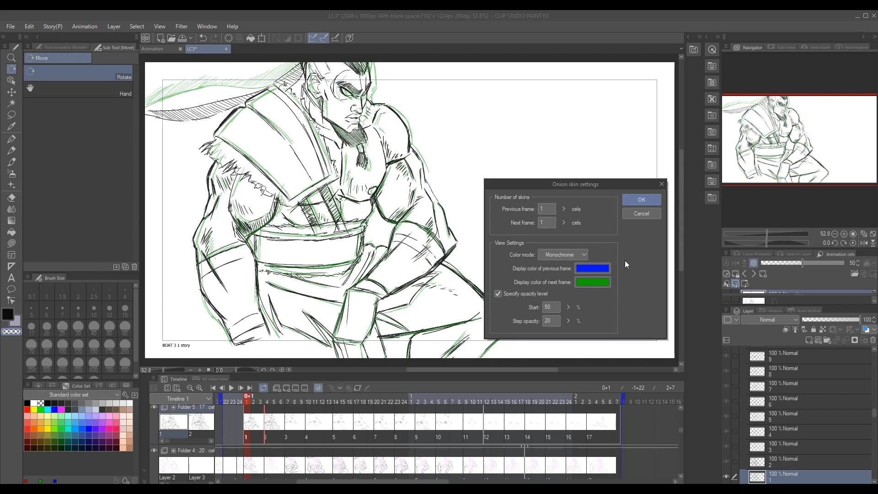
pyautogui.click(567, 308)
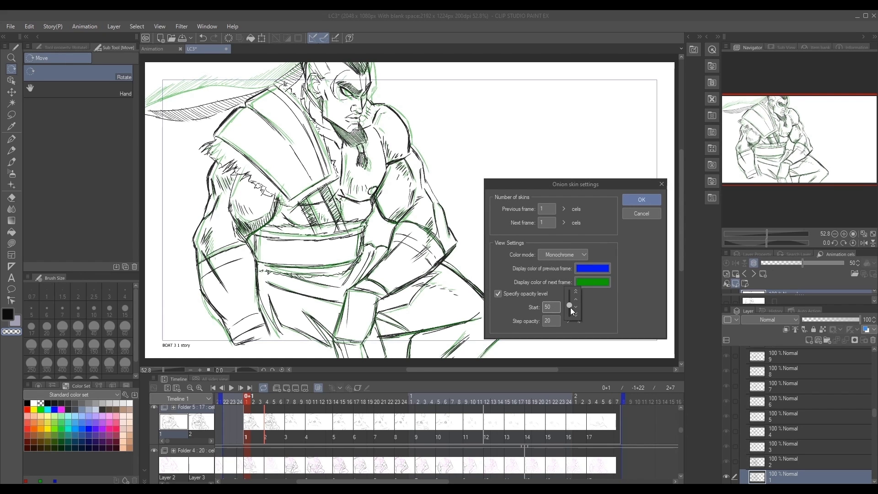
pyautogui.moveTo(572, 311); pyautogui.dragTo(574, 283)
pyautogui.click(634, 203)
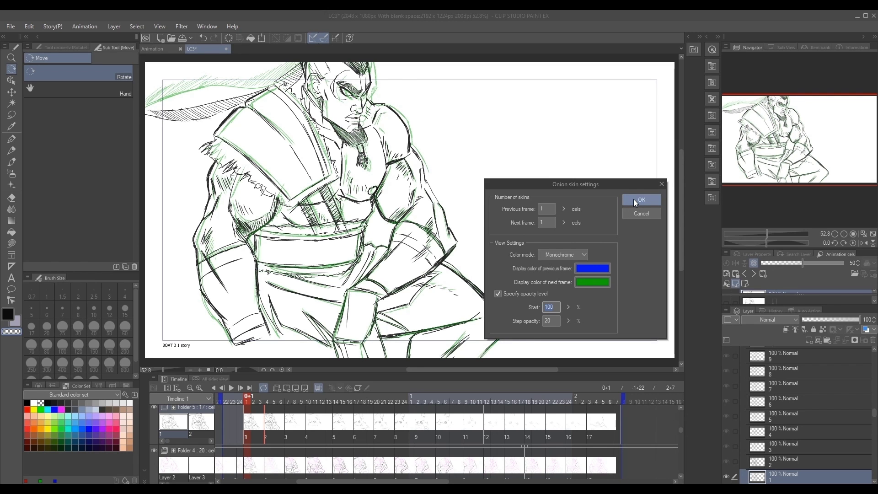
pyautogui.click(636, 200)
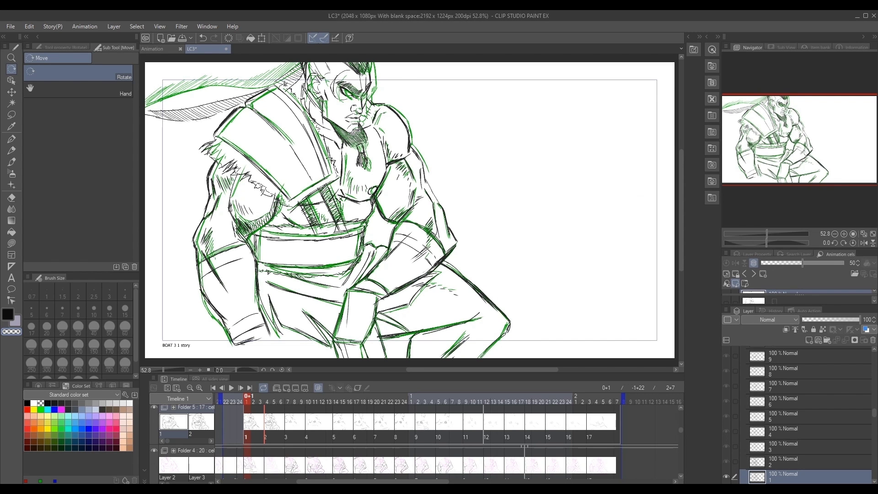
pyautogui.moveTo(247, 402); pyautogui.dragTo(499, 403)
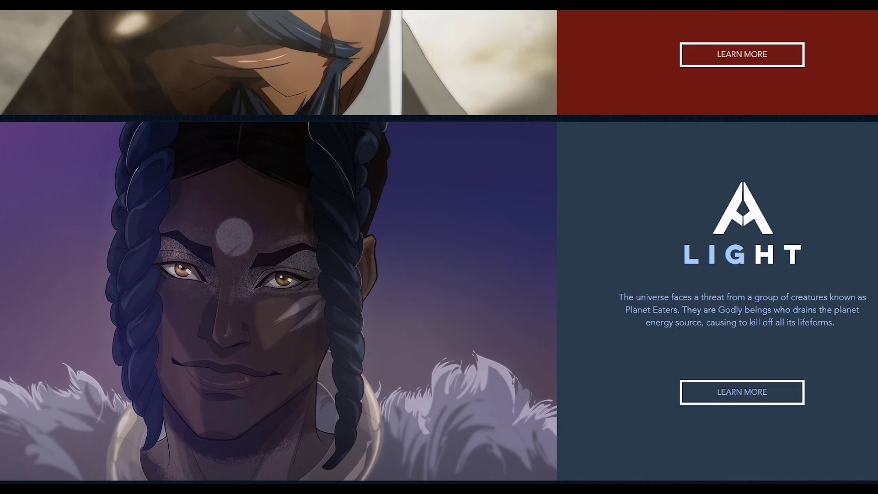
# - Open the LIGHT project page and browse its gallery to the fourth, braided character image
pyautogui.click(778, 391)
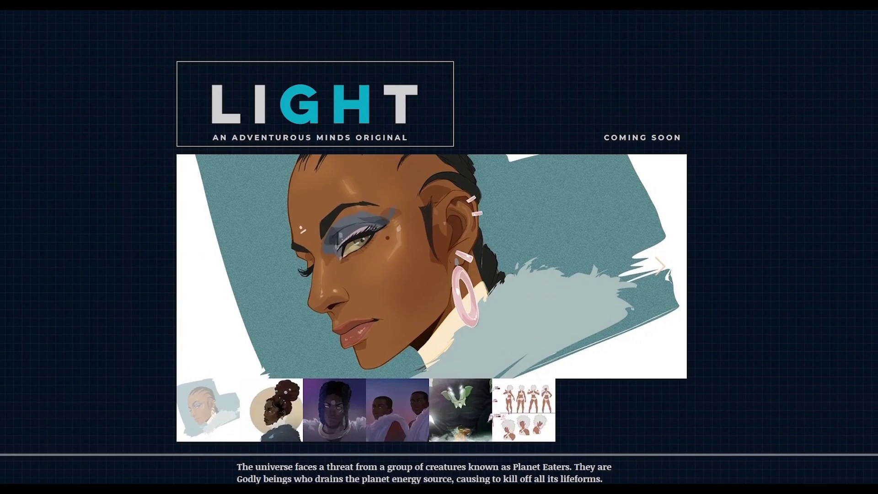
pyautogui.click(291, 416)
pyautogui.click(327, 417)
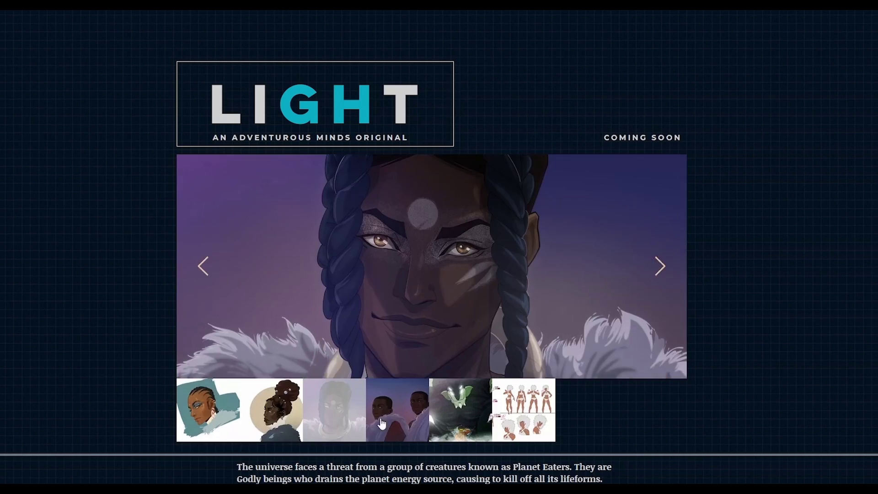